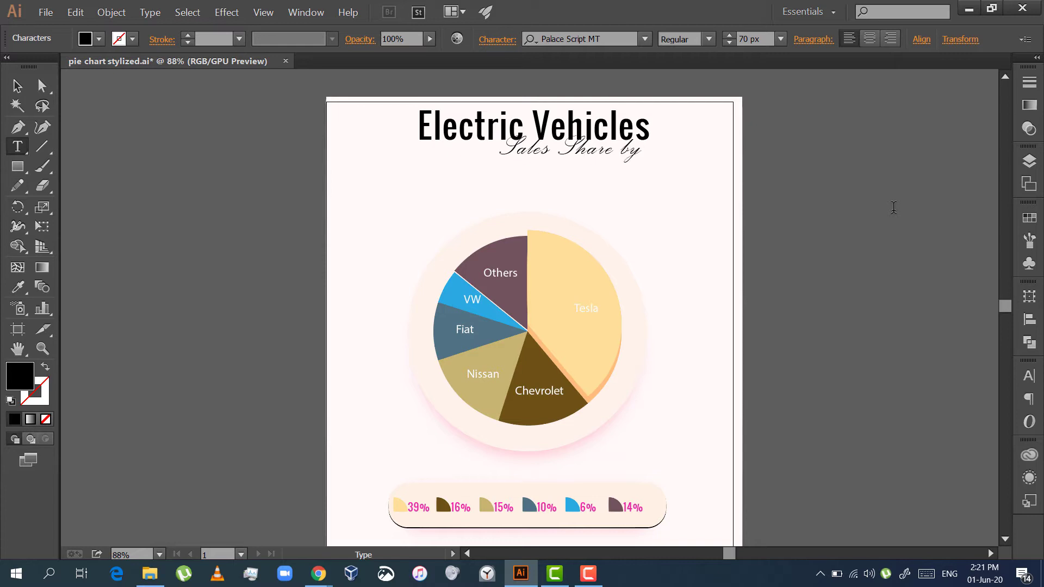
Complete the script subtitle with the word "Company" and set the whole subtitle's font size to 50 px
text(Company)
key(shift+Left)
key(shift+Left)
key(shift+Left)
key(shift+Left)
key(shift+Left)
key(shift+Left)
key(shift+Left)
key(shift+Left)
key(shift+Left)
key(shift+Left)
key(shift+Left)
key(shift+Left)
key(shift+Left)
key(shift+Left)
key(shift+Left)
key(shift+Left)
key(shift+Left)
key(shift+Left)
key(shift+Left)
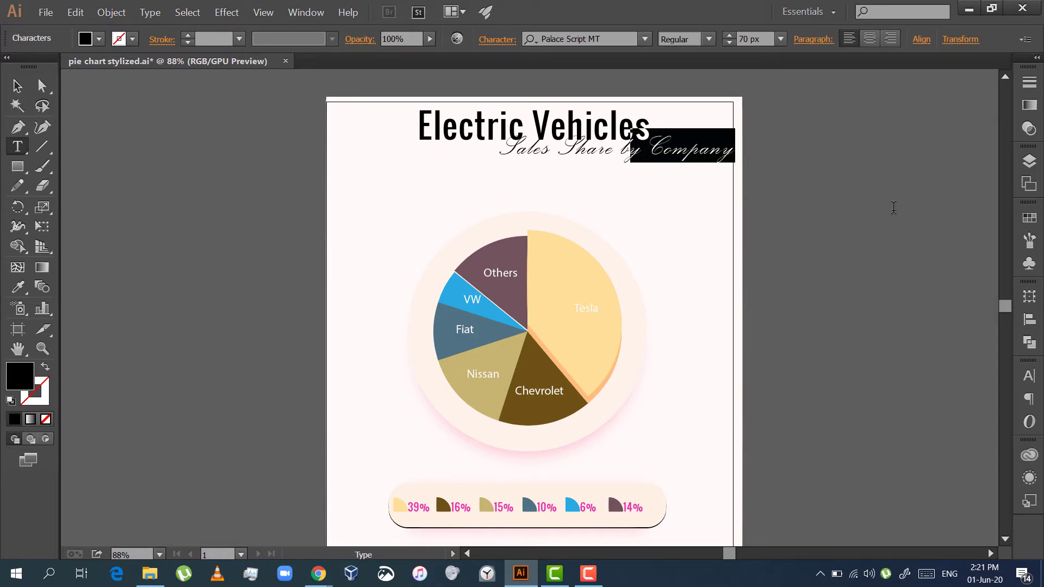
key(shift+Left)
key(shift+Left)
key(shift+Left)
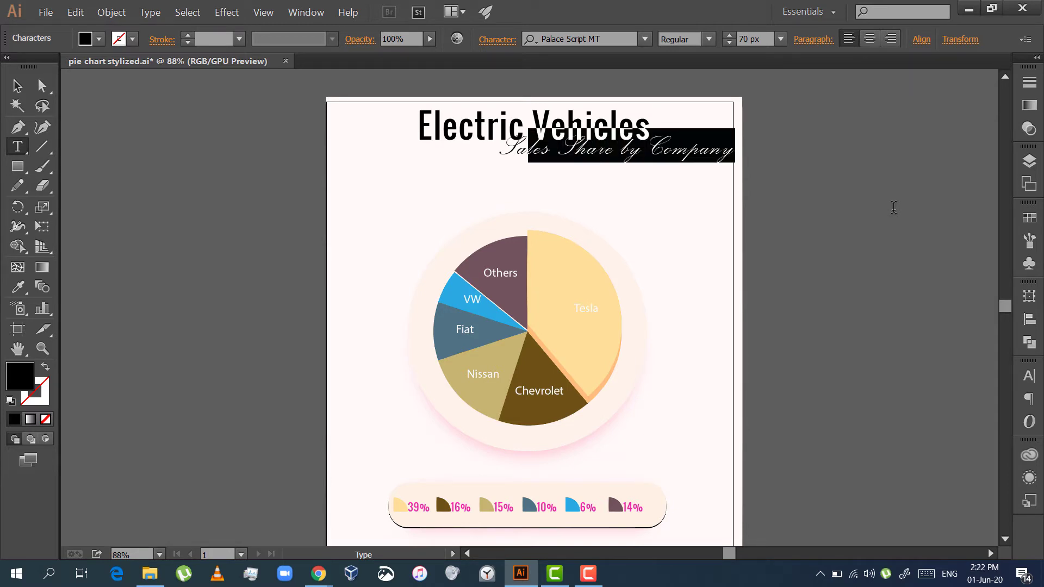
click(706, 175)
click(694, 156)
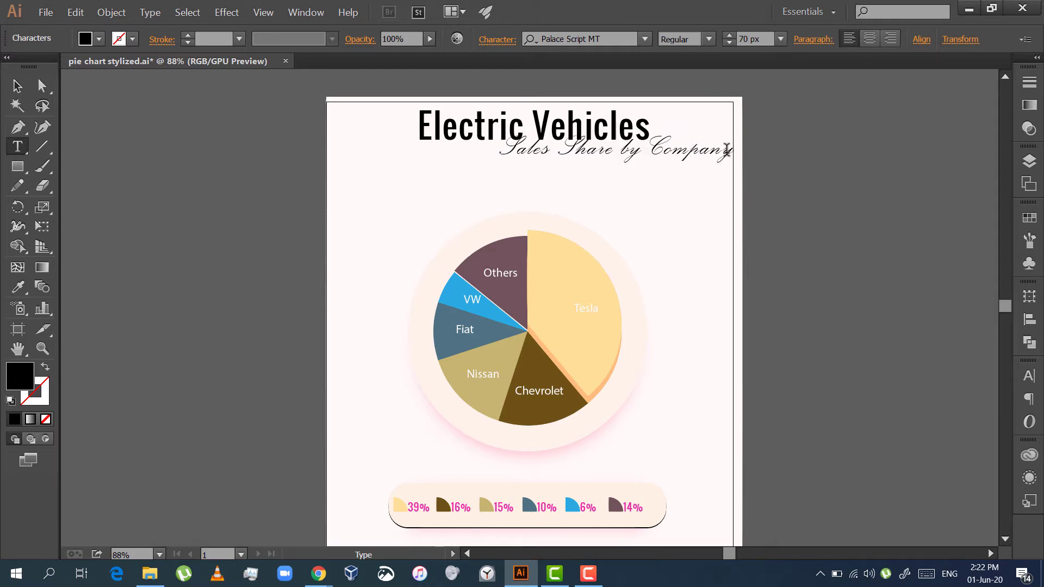
key(ctrl+a)
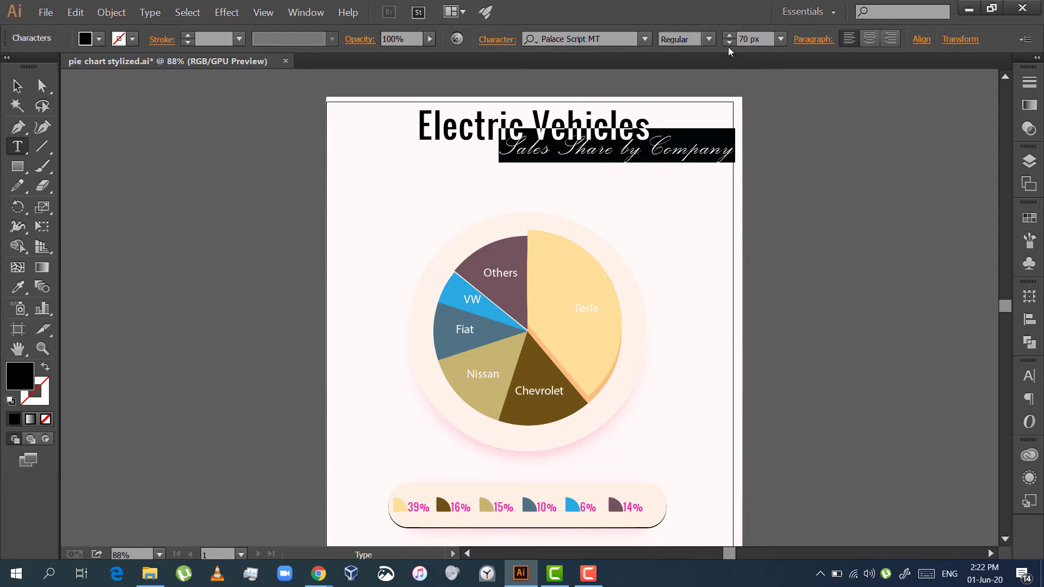
drag(729, 43, 728, 42)
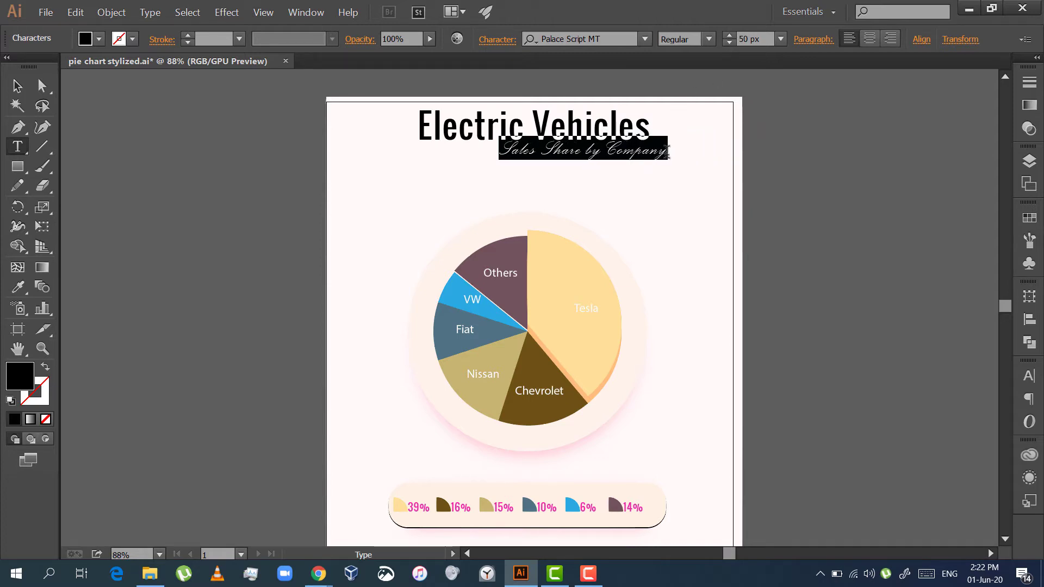
Move the subtitle directly beneath the "Electric Vehicles" title and align the two texts on their horizontal centres
click(15, 87)
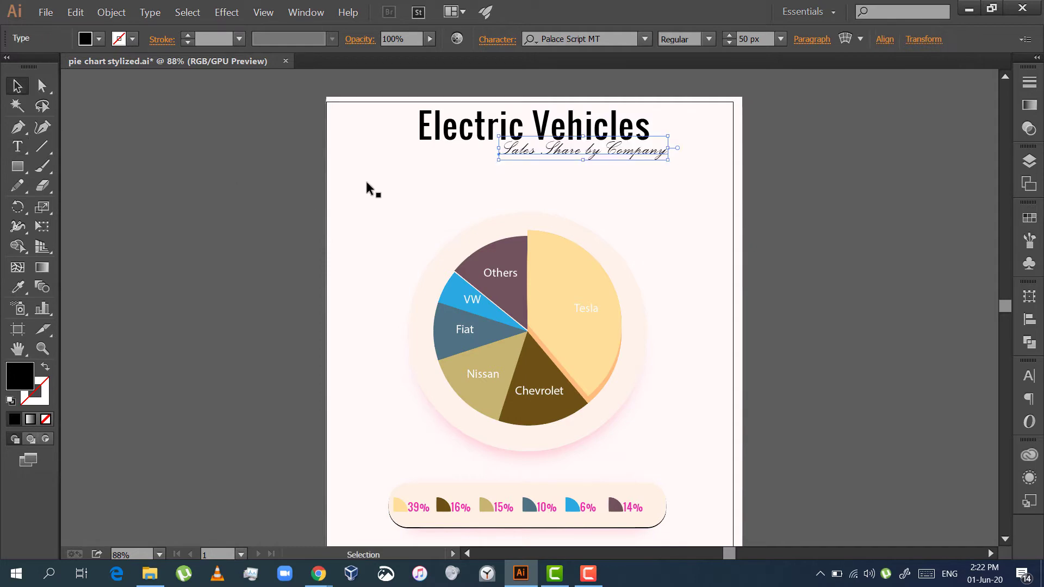
drag(596, 157, 543, 163)
click(547, 132)
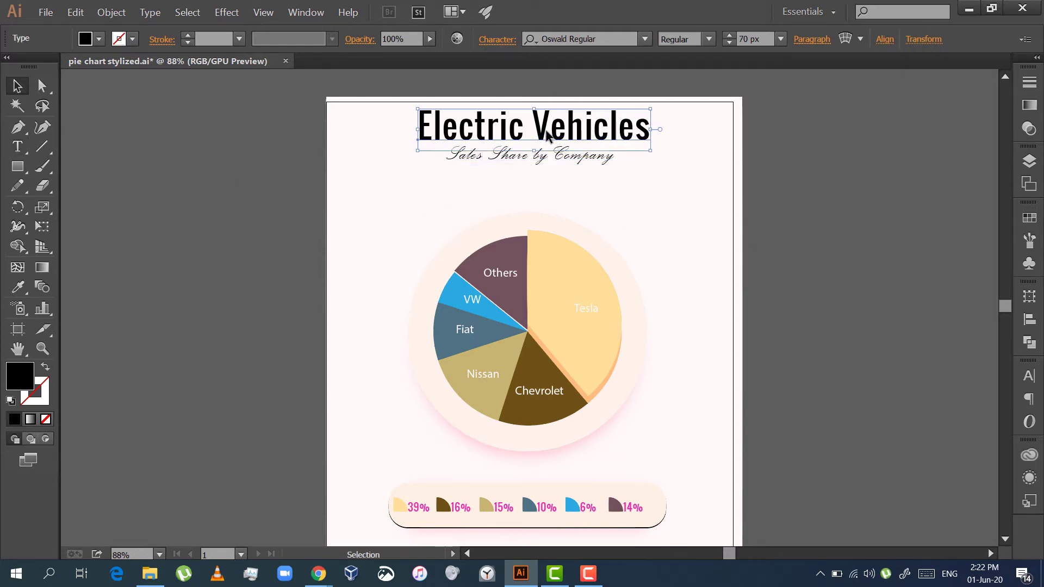
shift+click(551, 153)
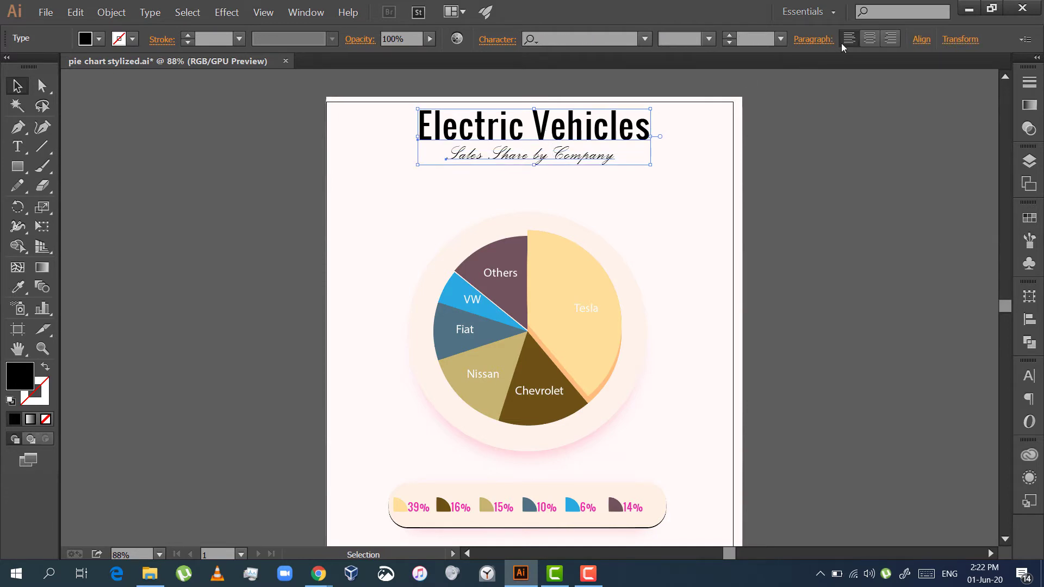
click(921, 39)
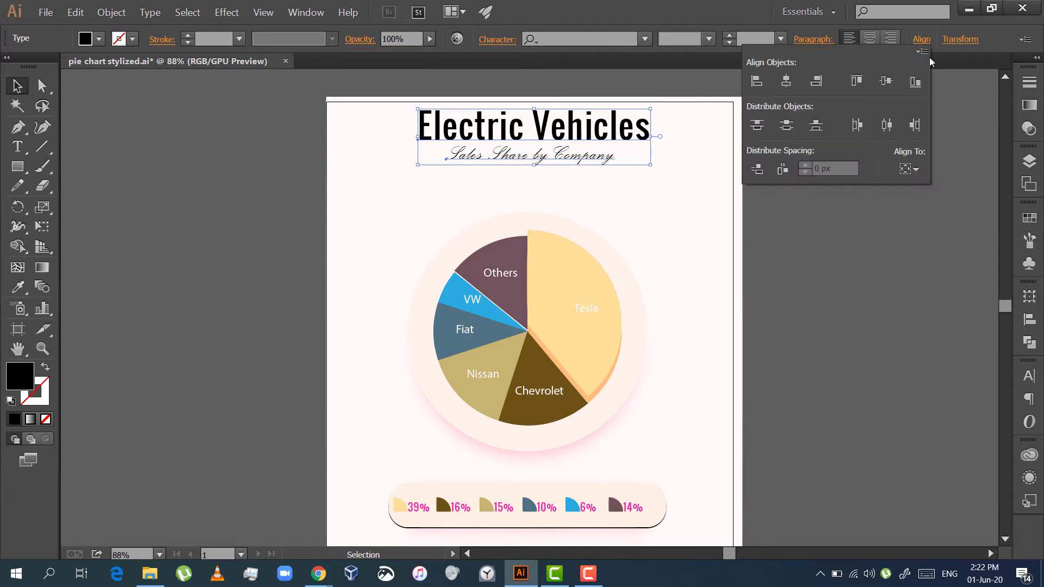
click(806, 81)
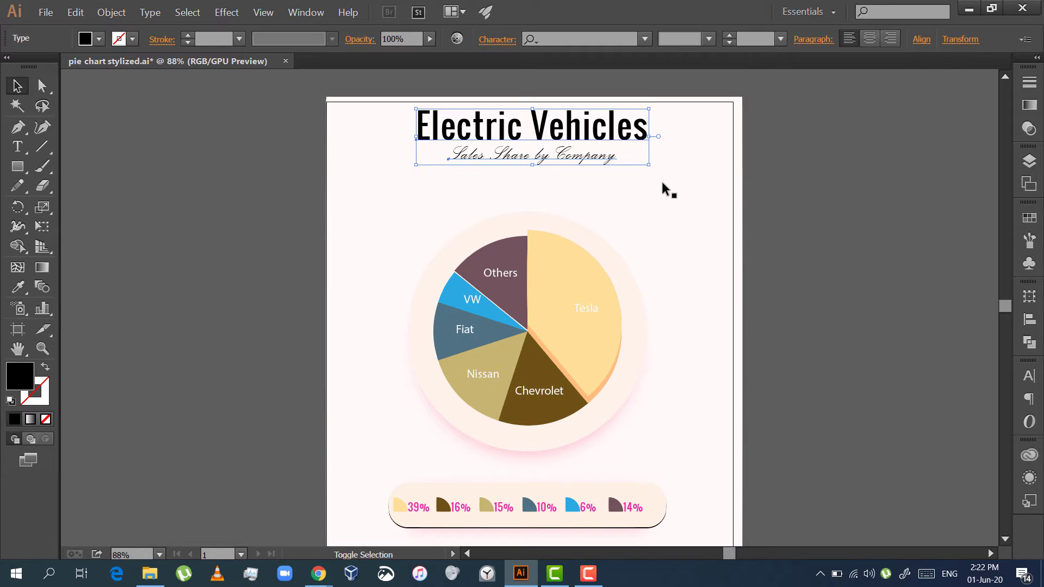
Select all the artwork and align it by horizontal centre
shift+click(687, 194)
key(a)
key(ctrl+a)
key(v)
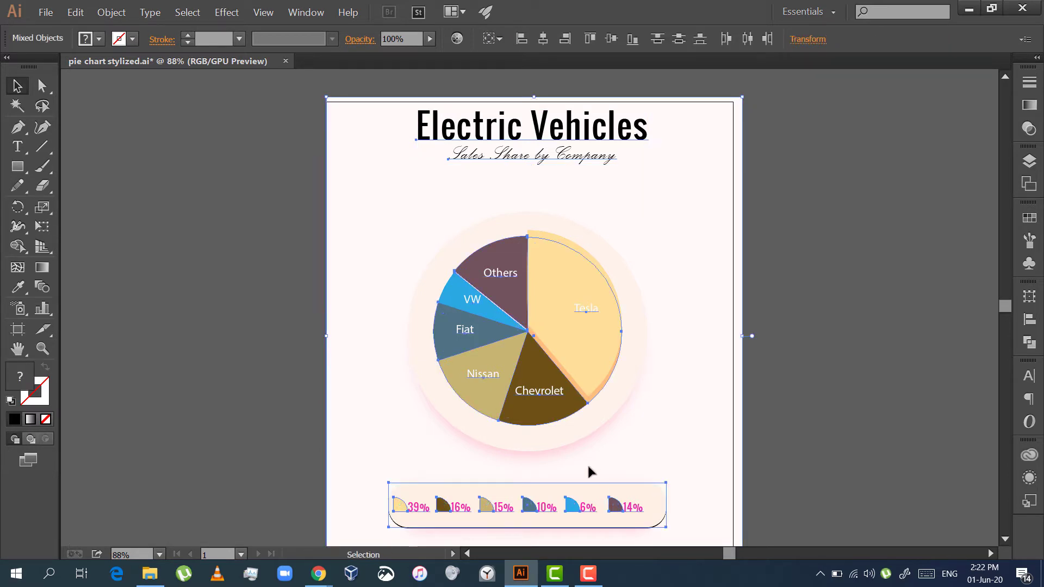
click(544, 40)
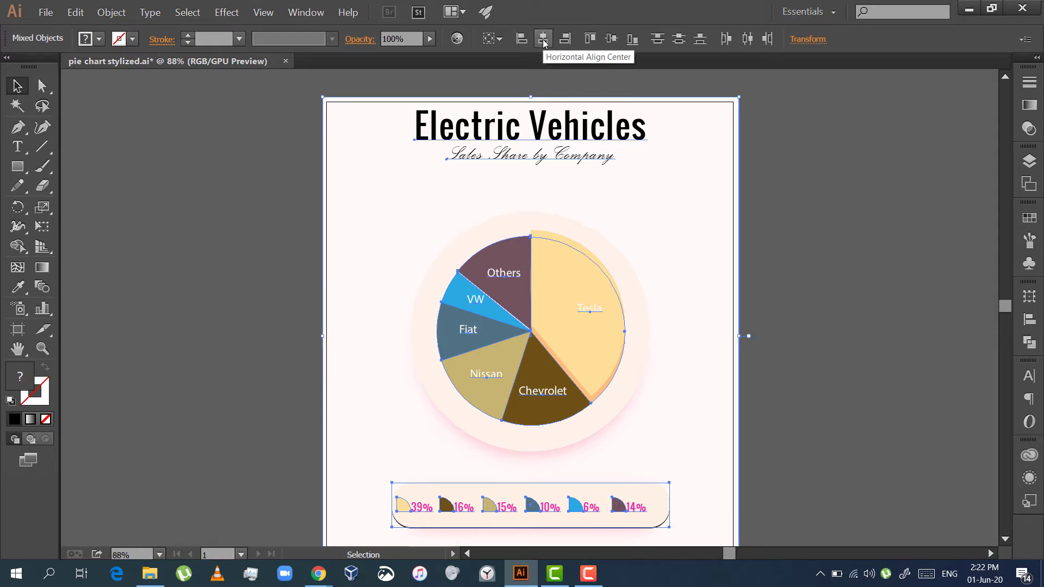
click(797, 289)
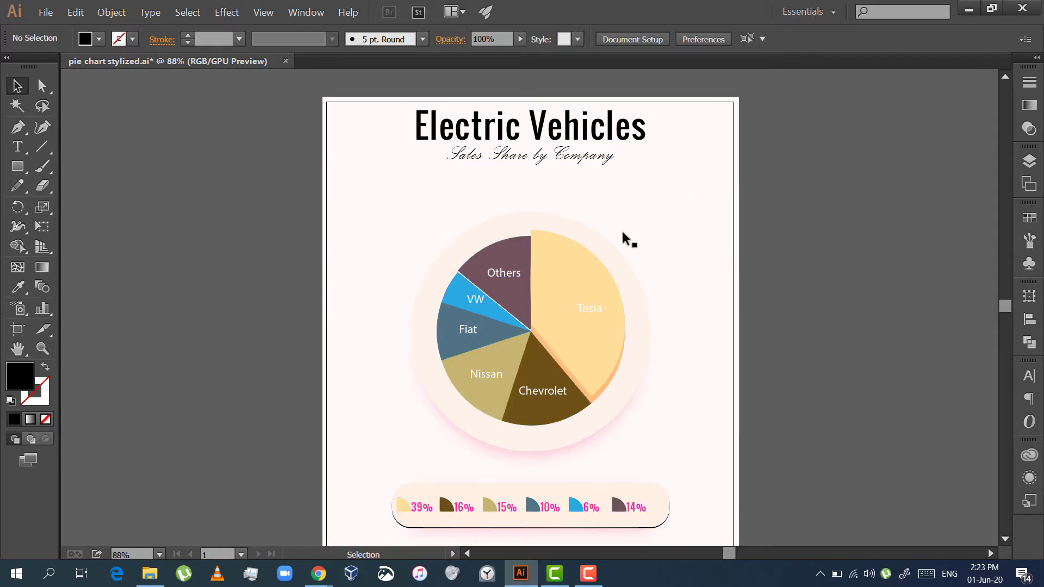
Change the "Electric Vehicles" title's font to Rockwell Extra Bold and shift it back to the middle above the subtitle
click(542, 140)
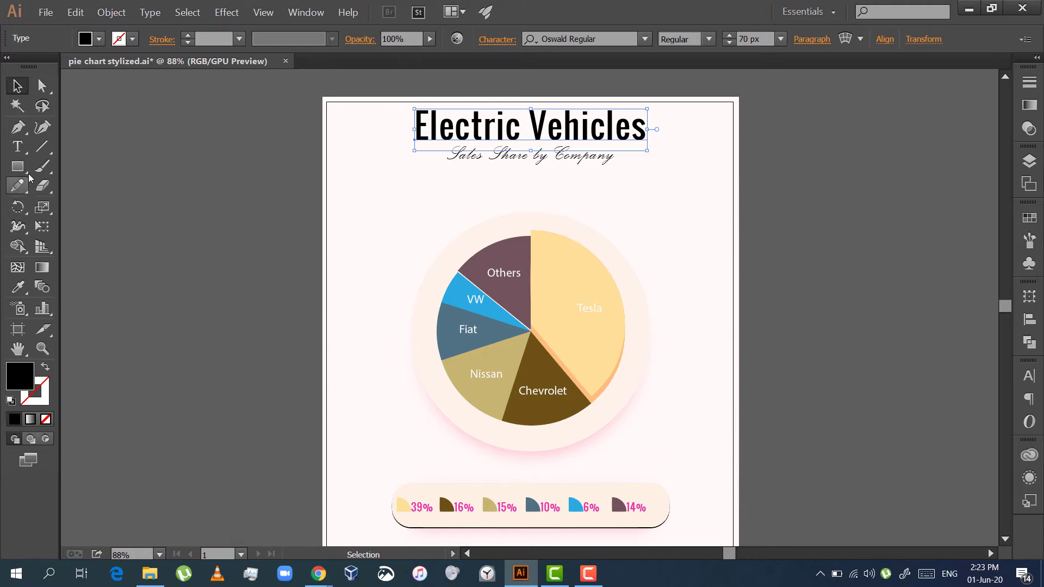
click(17, 146)
click(575, 131)
key(ctrl+a)
click(643, 40)
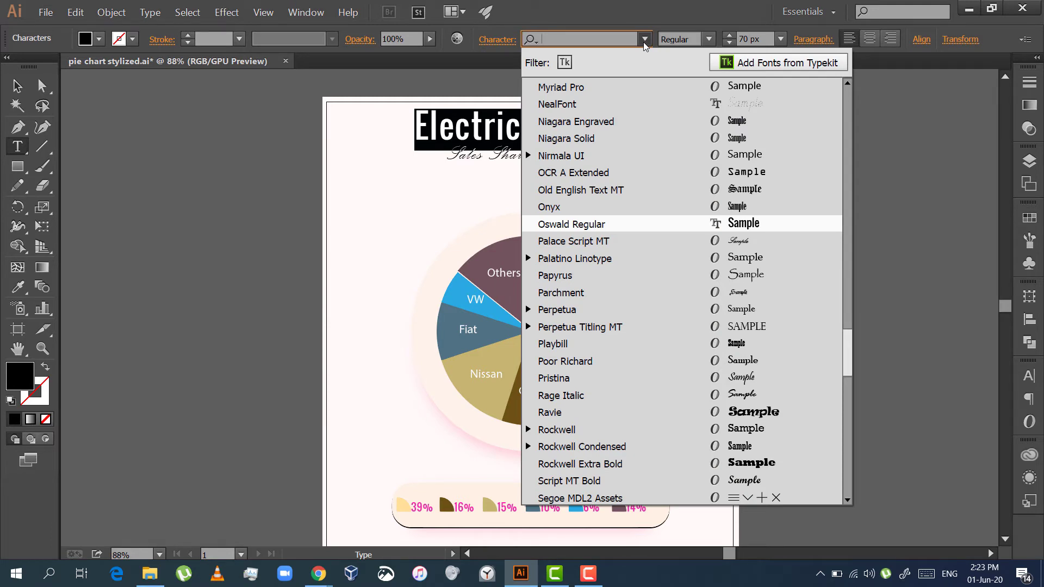
click(771, 461)
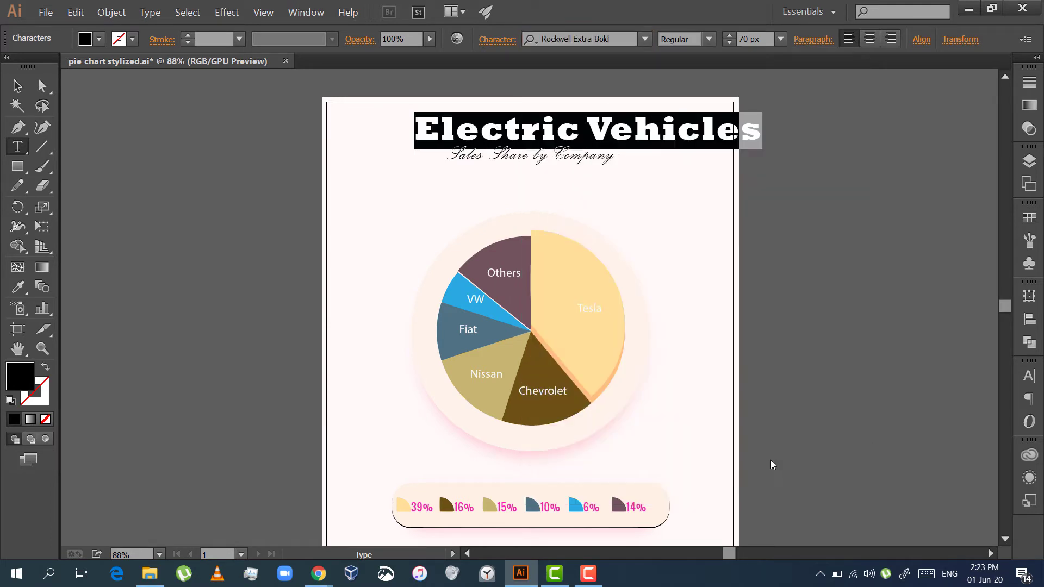
click(17, 86)
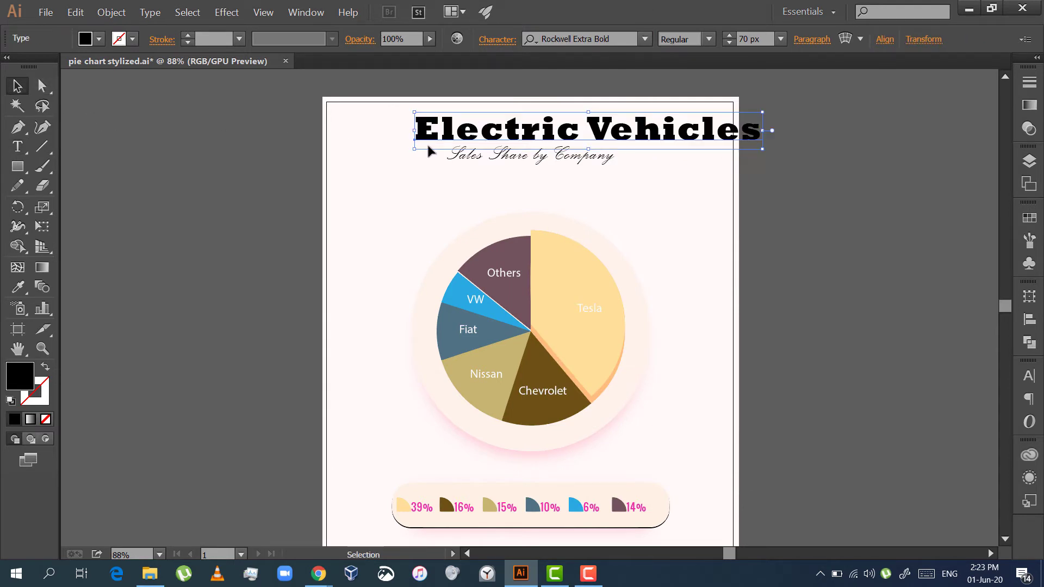
drag(686, 143, 632, 143)
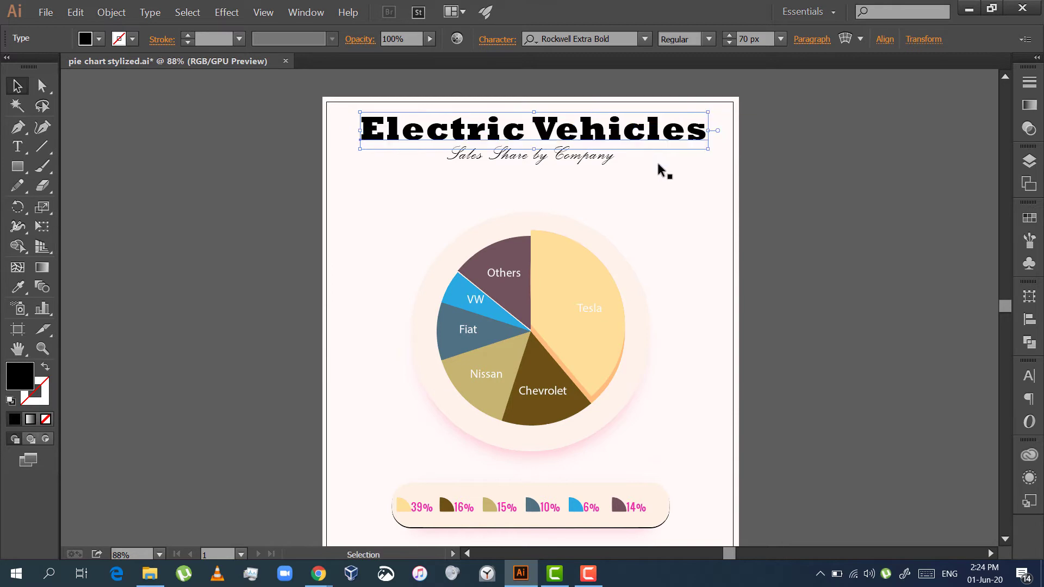
Move the "Sales Share by Company" subtitle further down, leaving a clear gap between it and the title
click(620, 152)
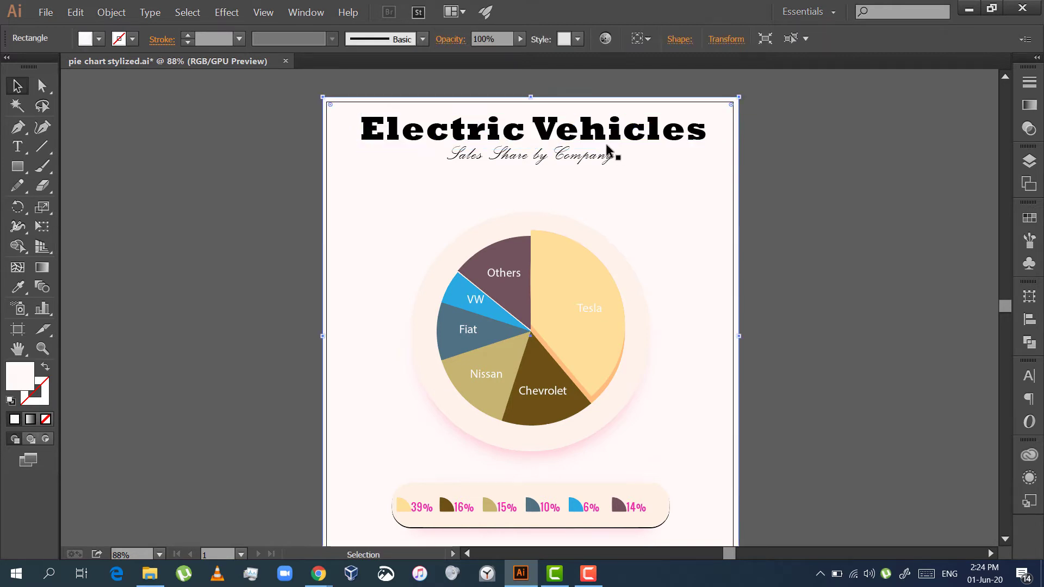
key(ctrl+equal)
key(ctrl+equal)
key(ctrl+equal)
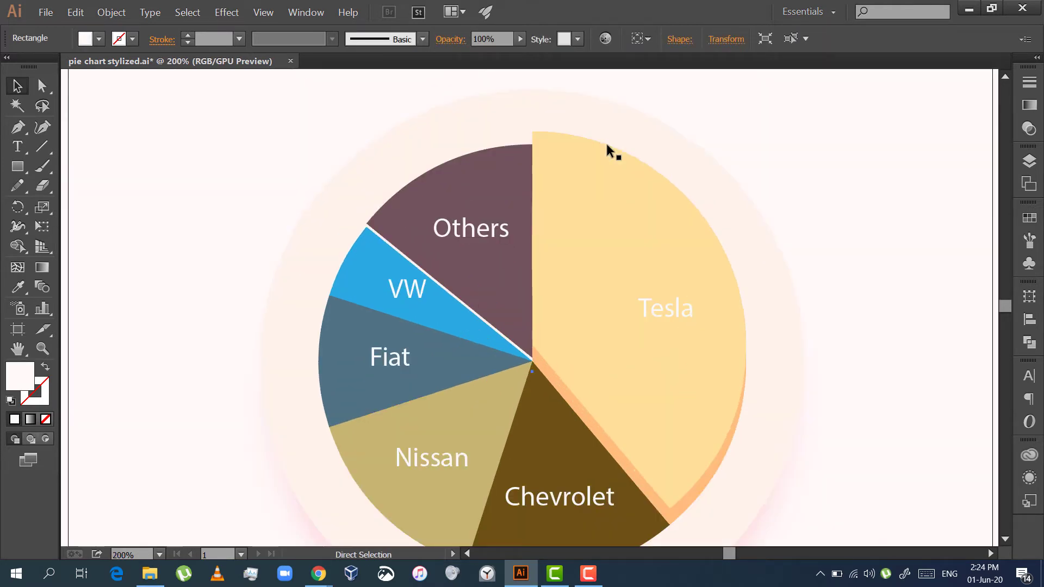
mouse_move(1005, 306)
mouse_down()
mouse_move(1009, 285)
mouse_move(1013, 301)
mouse_up()
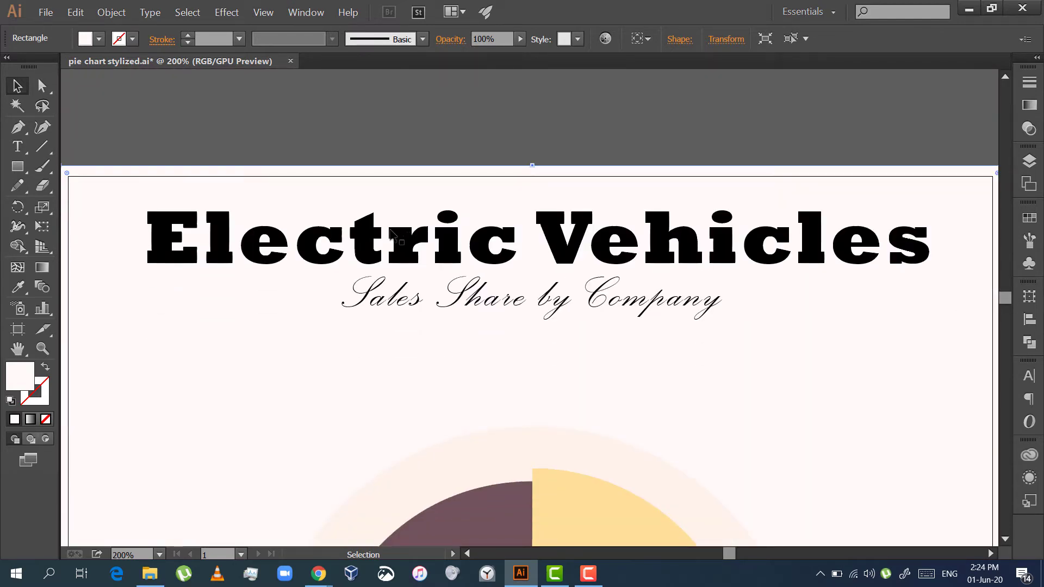
click(414, 306)
drag(415, 311, 479, 371)
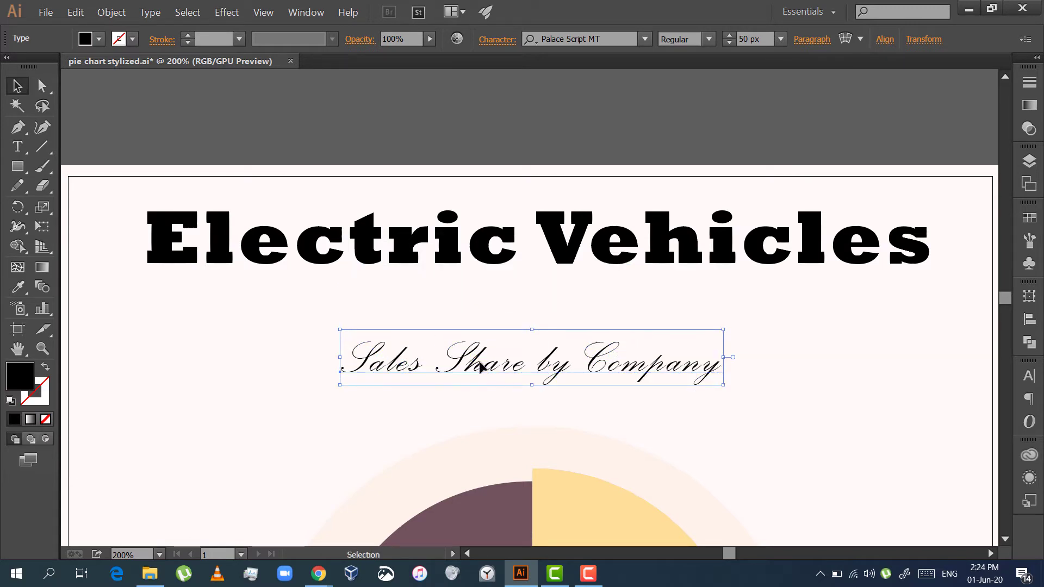
Convert the "Electric Vehicles" title text into outlines
click(478, 283)
click(400, 263)
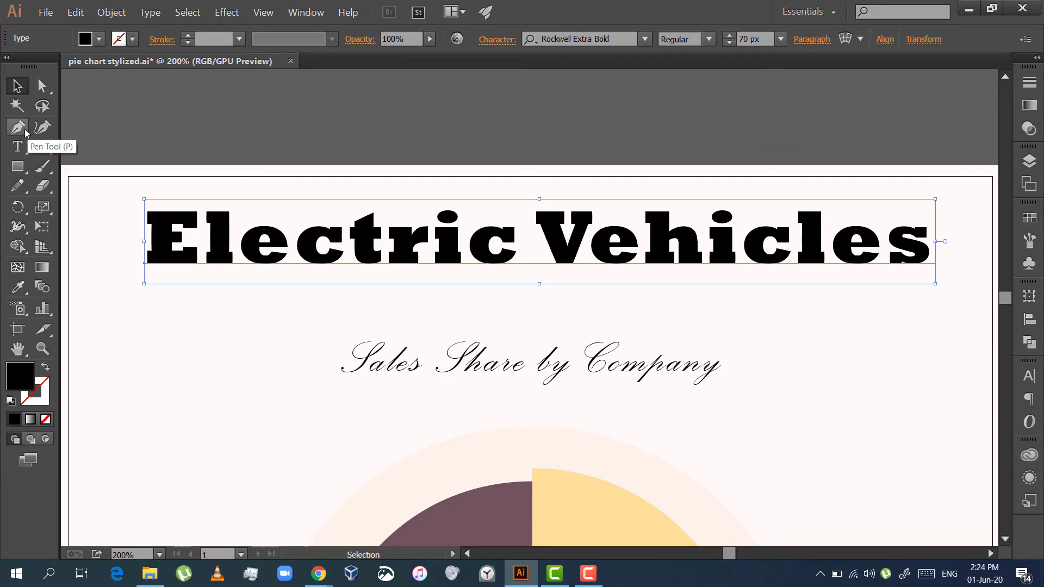
double_click(173, 219)
key(ctrl+a)
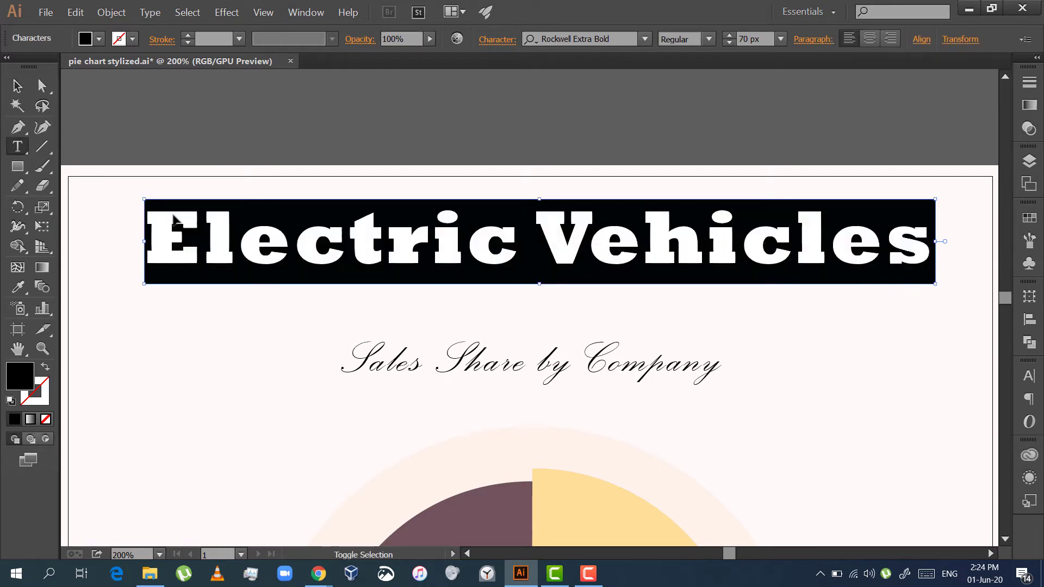
click(210, 283)
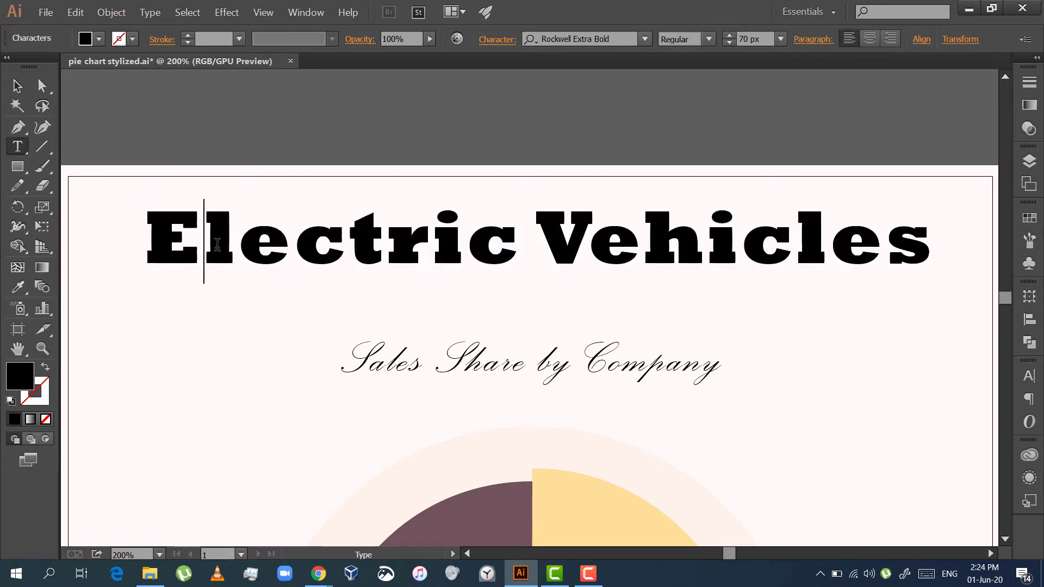
click(26, 89)
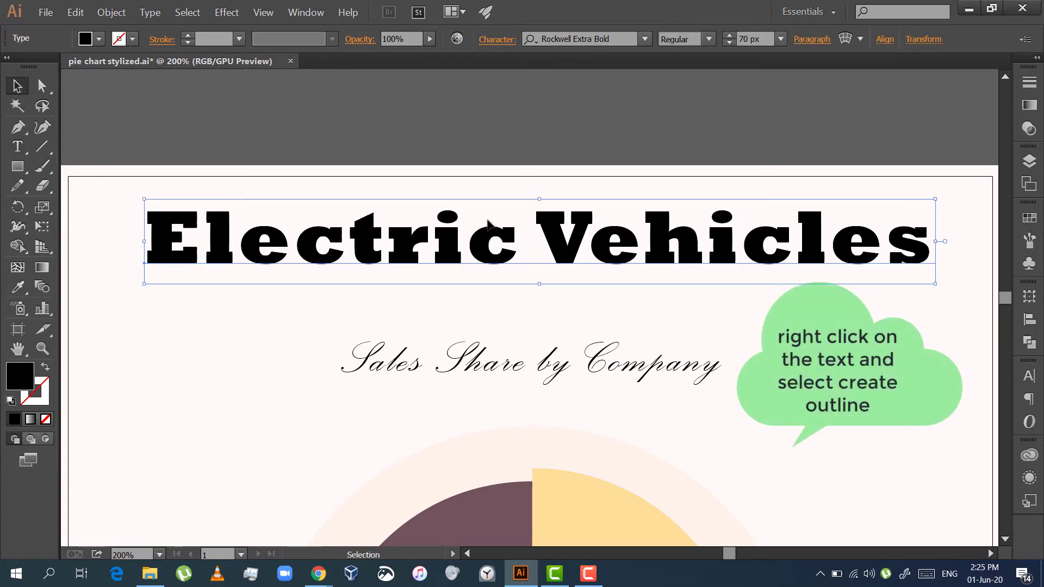
right_click(451, 243)
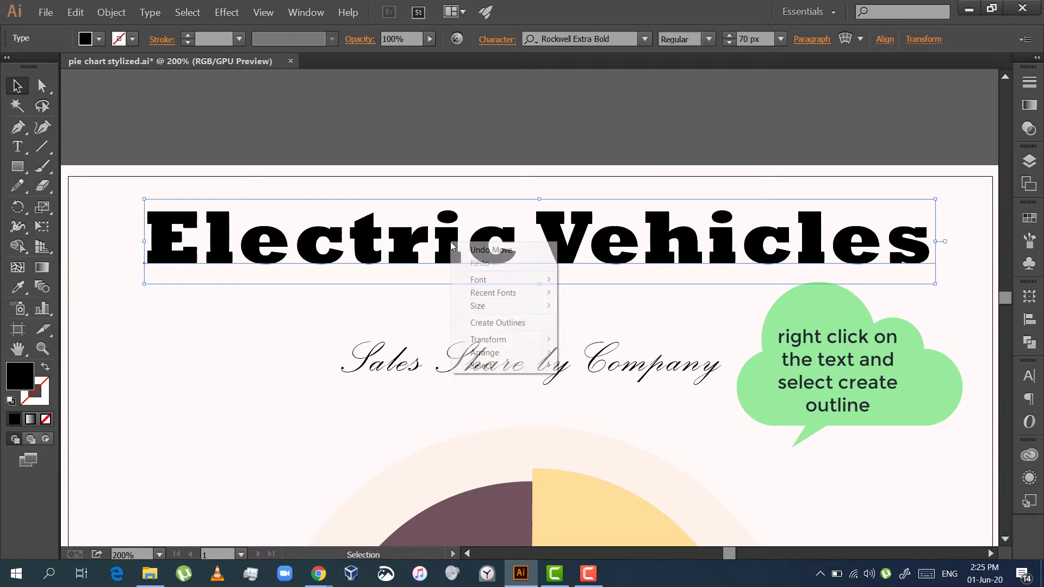
click(497, 323)
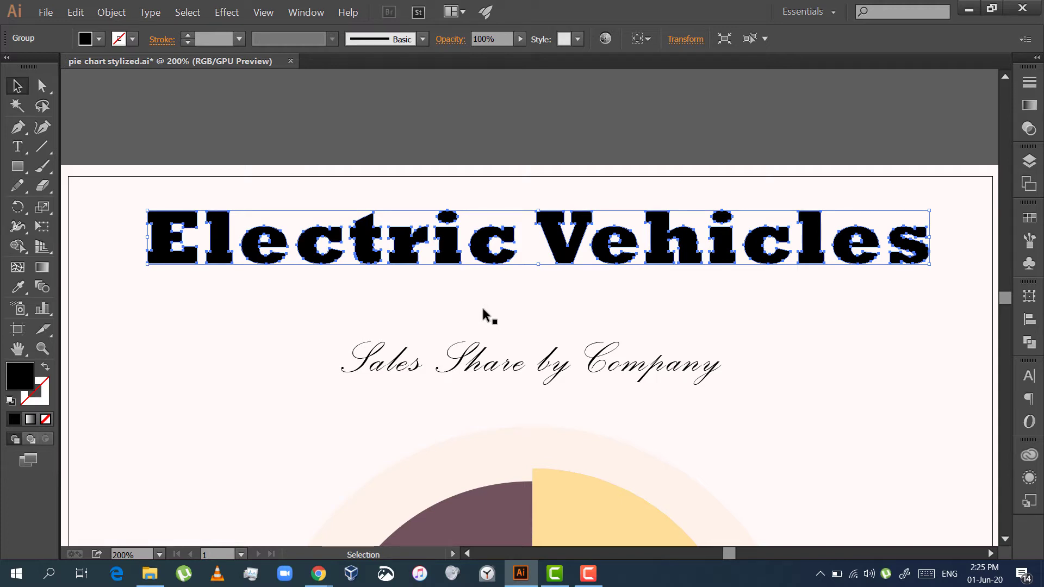
Shift the outlined title slightly down and to the right, and ungroup it into individually selectable letters
mouse_move(598, 265)
mouse_down()
mouse_move(596, 256)
mouse_move(605, 268)
mouse_up()
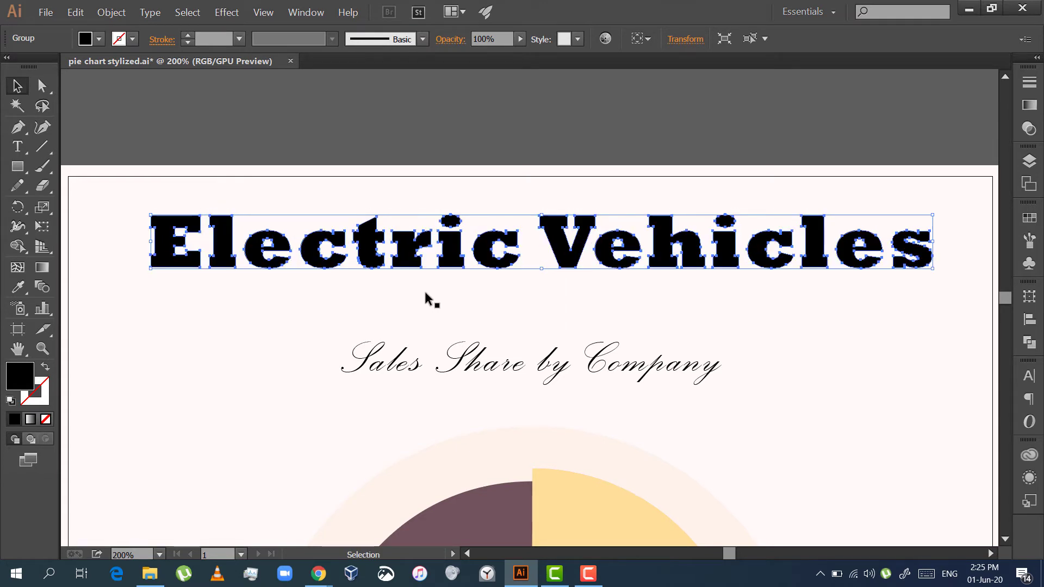
key(ctrl+shift+g)
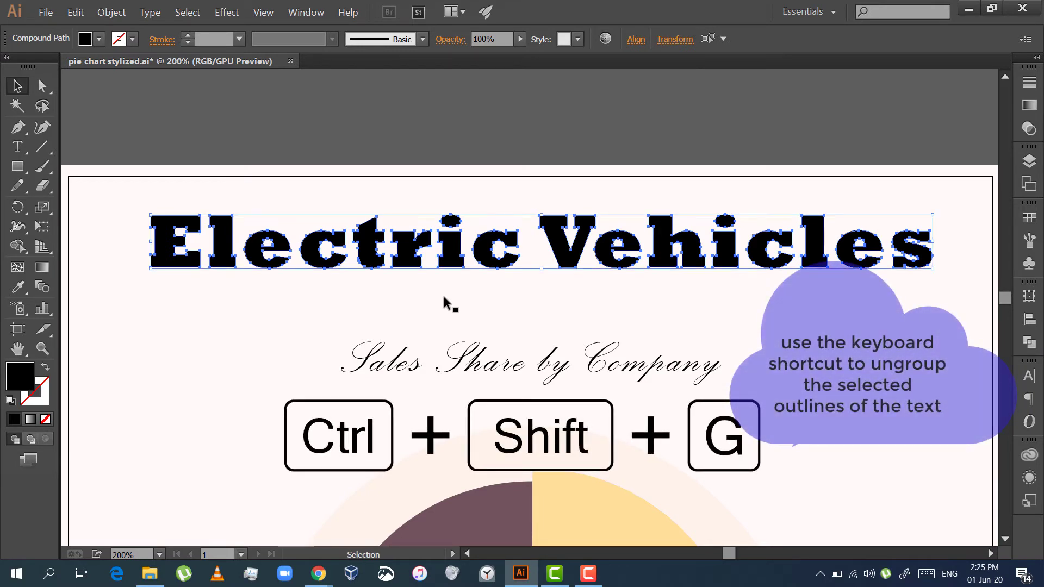
click(443, 298)
click(407, 254)
click(368, 267)
click(314, 262)
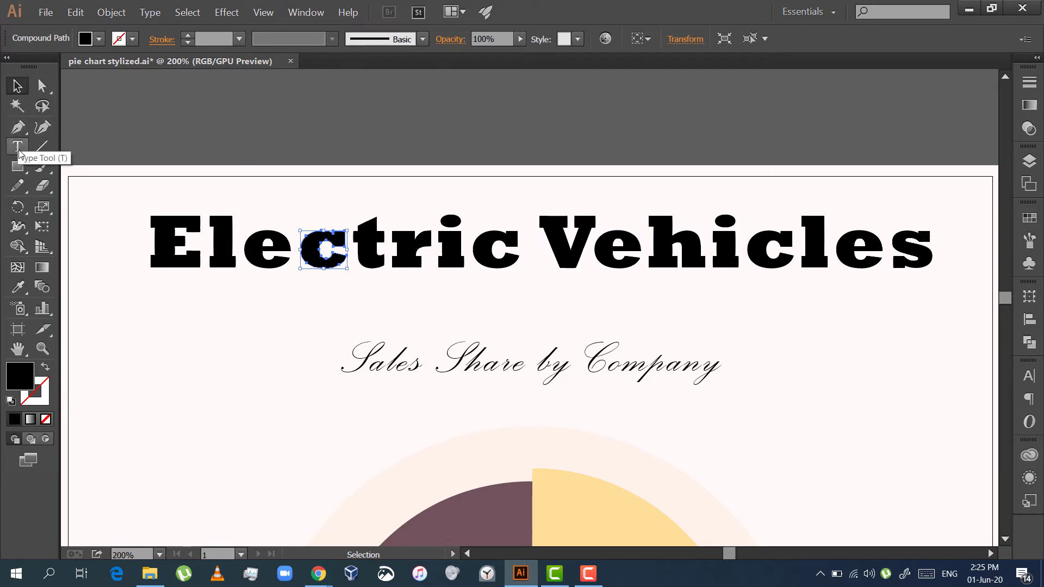
Draw a wavy, looping Pencil path across the lower part of the title letters and apply the Pathfinder Divide operation
click(19, 185)
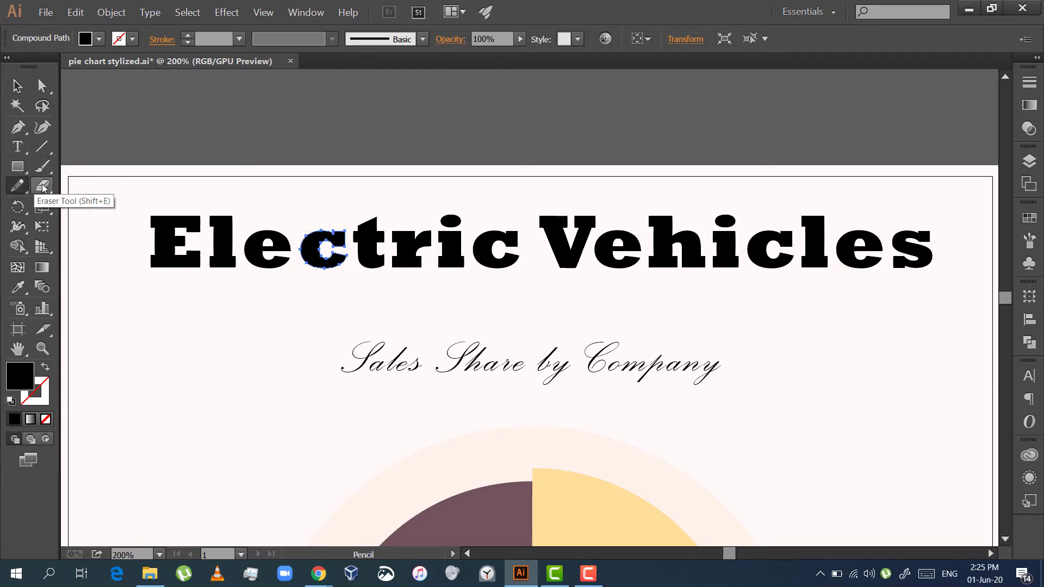
mouse_move(139, 273)
mouse_down()
mouse_move(159, 247)
mouse_move(168, 287)
mouse_move(177, 248)
mouse_move(204, 279)
mouse_move(206, 261)
mouse_move(217, 284)
mouse_move(239, 243)
mouse_move(235, 281)
mouse_move(237, 255)
mouse_move(278, 251)
mouse_move(285, 261)
mouse_move(275, 251)
mouse_move(345, 264)
mouse_move(334, 256)
mouse_move(881, 245)
mouse_move(939, 260)
mouse_move(712, 257)
mouse_move(572, 270)
mouse_move(385, 250)
mouse_move(216, 276)
mouse_move(155, 260)
mouse_up()
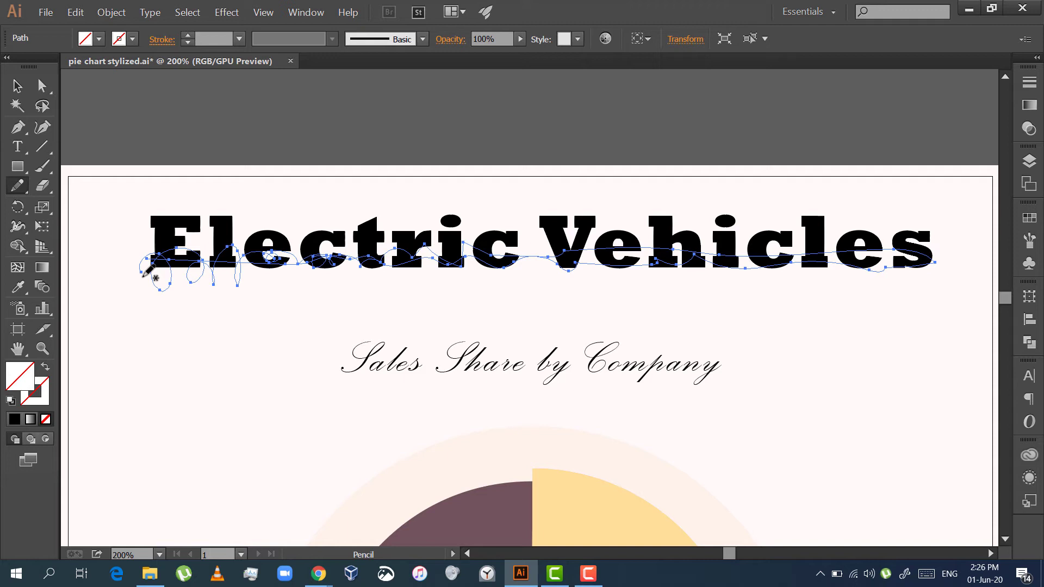
click(1033, 349)
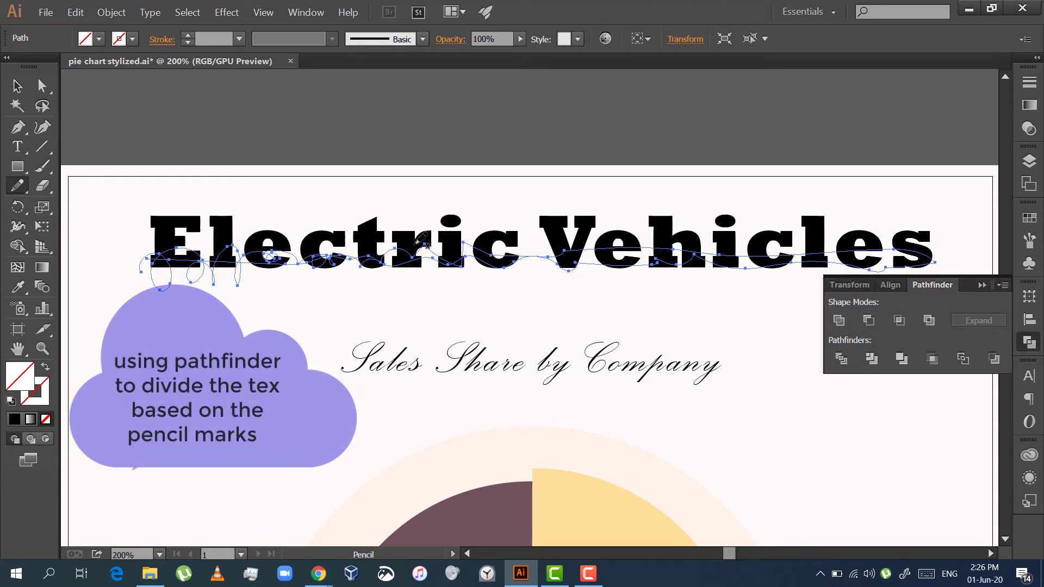
click(841, 360)
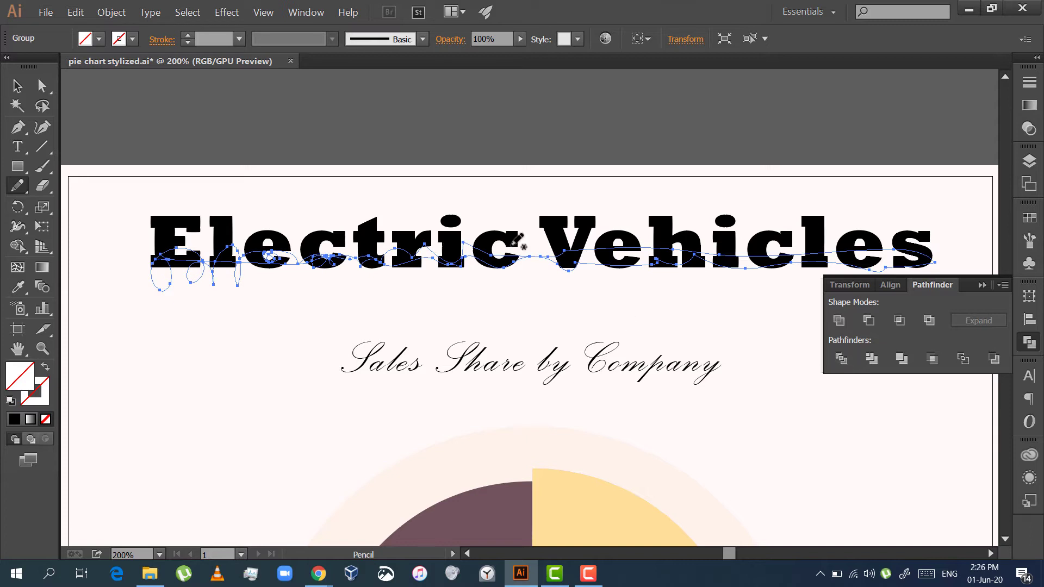
click(18, 85)
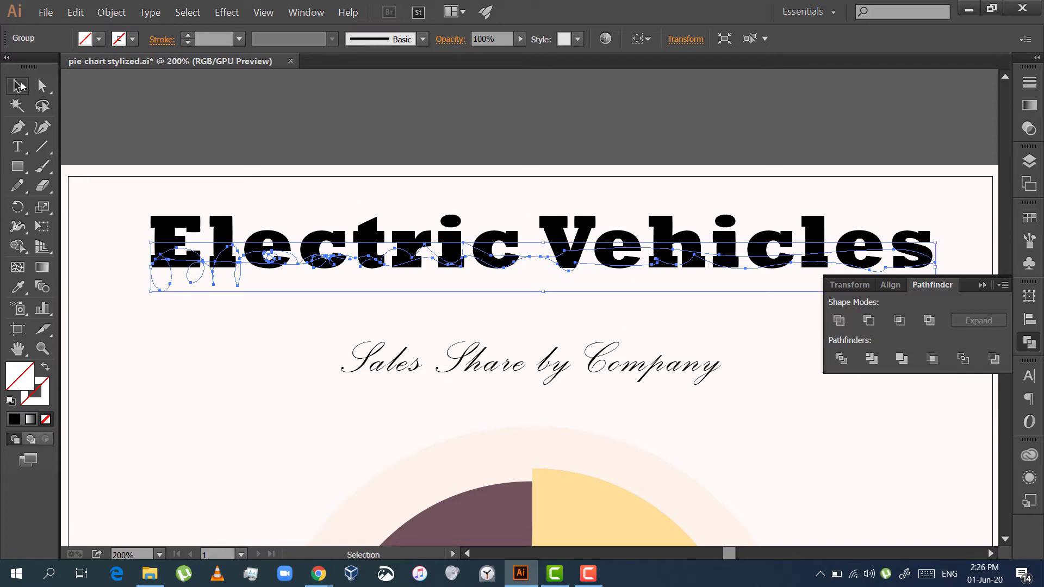
shift+click(163, 227)
shift+click(227, 231)
shift+click(265, 240)
shift+click(327, 248)
shift+click(378, 246)
shift+click(405, 247)
shift+click(451, 250)
shift+click(492, 247)
double_click(560, 252)
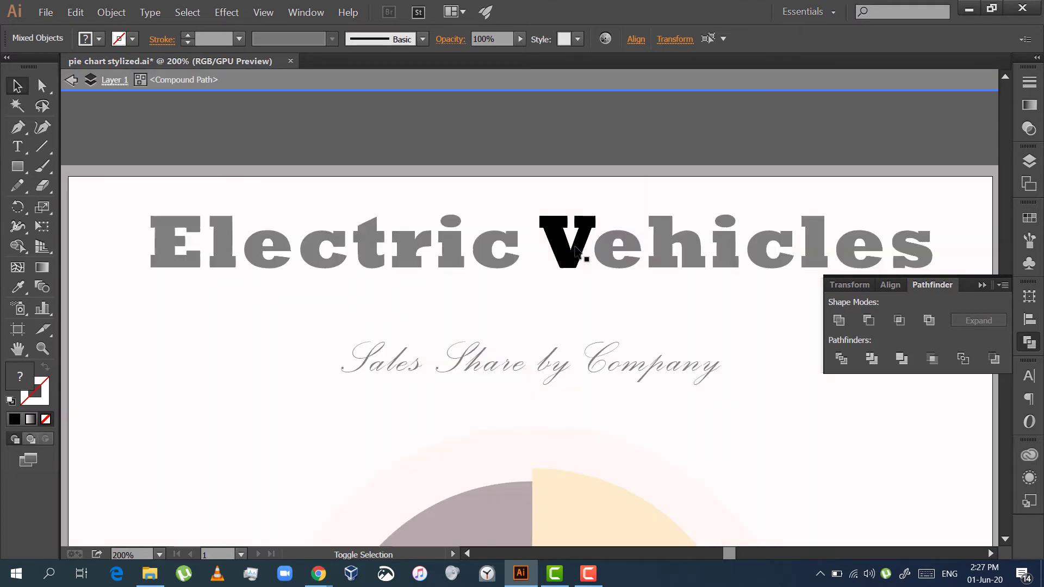
click(550, 225)
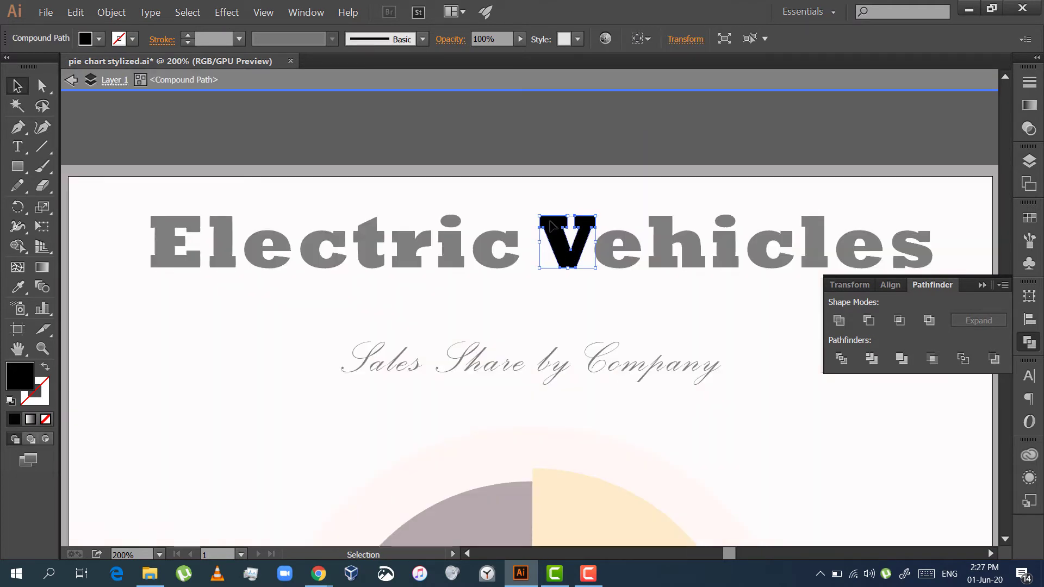
double_click(562, 140)
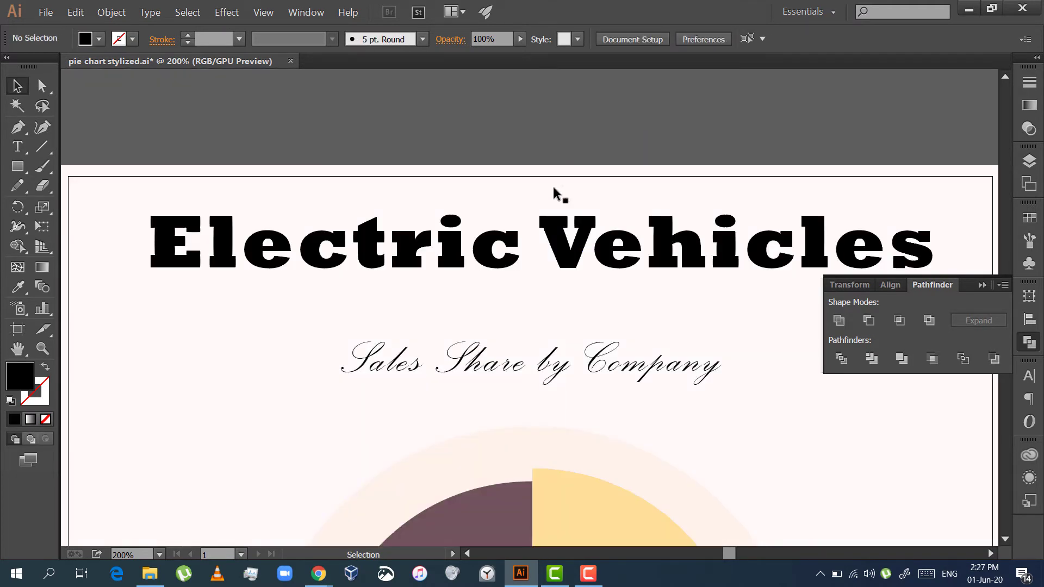
Move the pale pink background rectangle down until its upper edge sits below the subtitle, clear of the title area
click(84, 217)
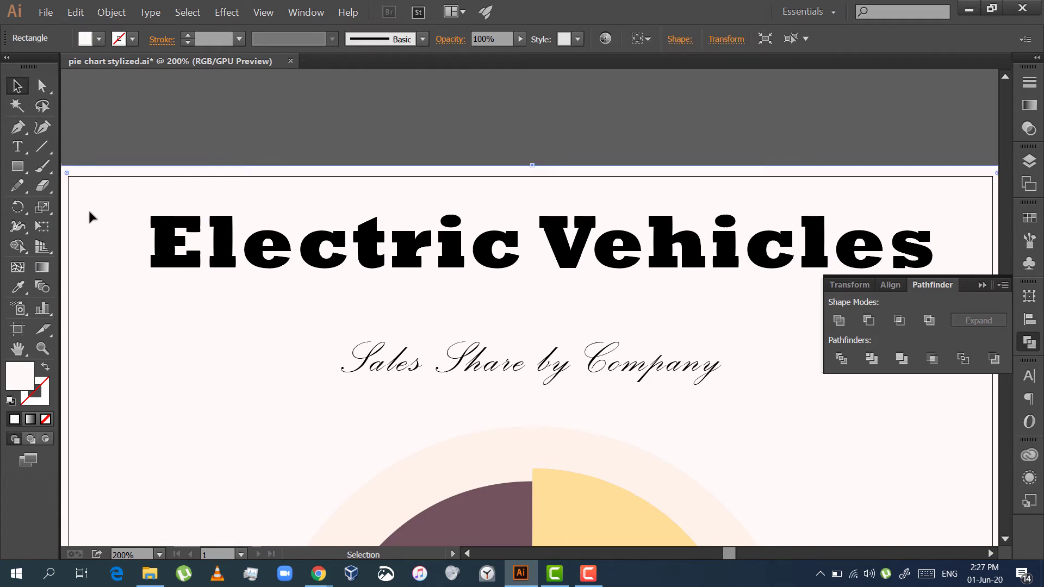
key(shift+Down)
key(shift+Down)
key(shift+Down)
key(shift+Down)
key(shift+Down)
key(shift+Down)
key(shift+Down)
key(shift+Down)
key(shift+Down)
key(shift+Down)
key(shift+Down)
key(shift+Down)
key(shift+Down)
key(shift+Down)
key(shift+Down)
key(shift+Down)
key(shift+Down)
key(shift+Down)
key(shift+Down)
key(shift+Down)
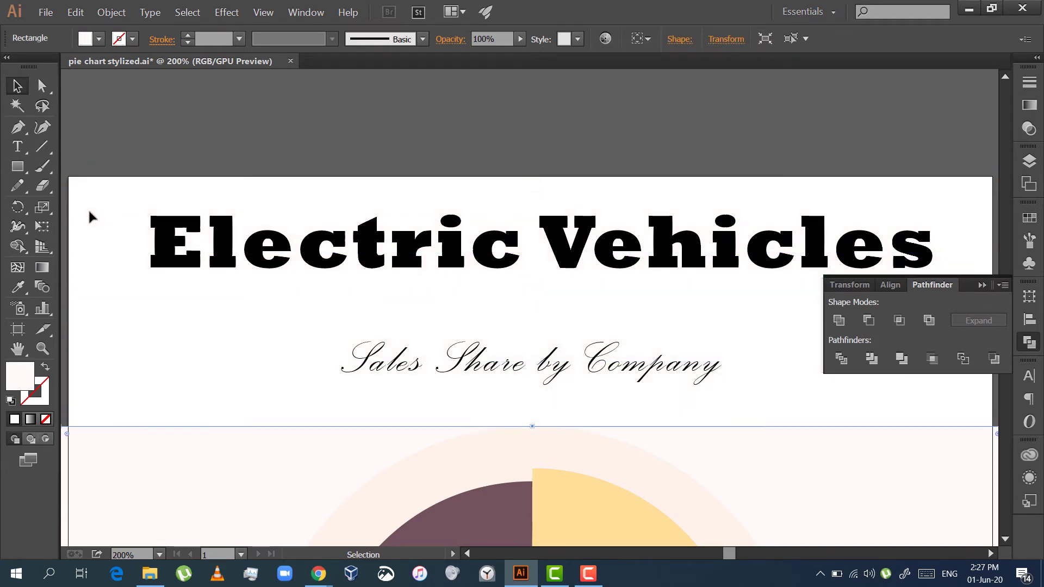
click(118, 197)
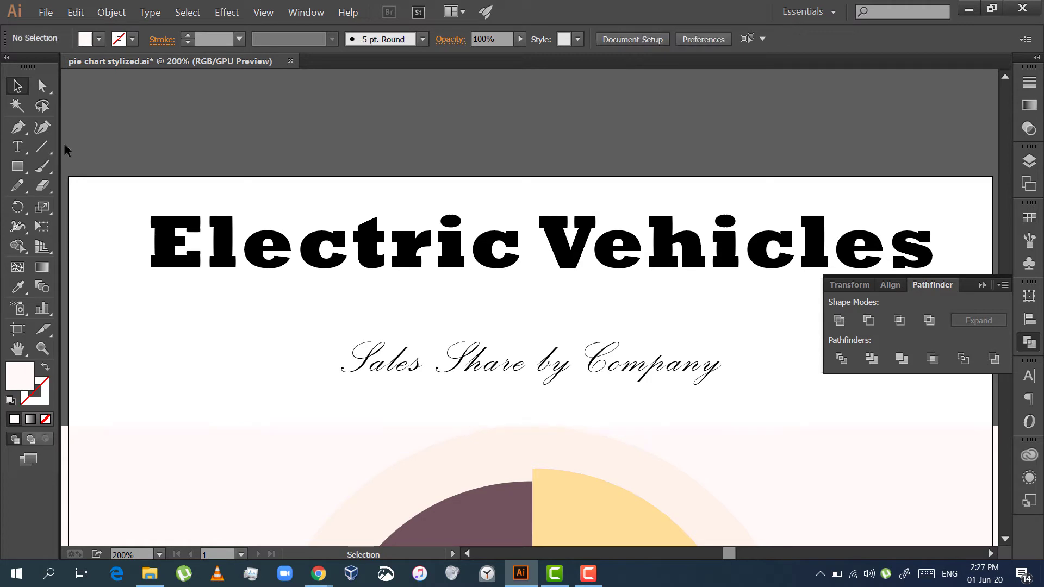
Select all the title letters together with the Pencil path and split them with Pathfinder Divide
drag(129, 206, 840, 319)
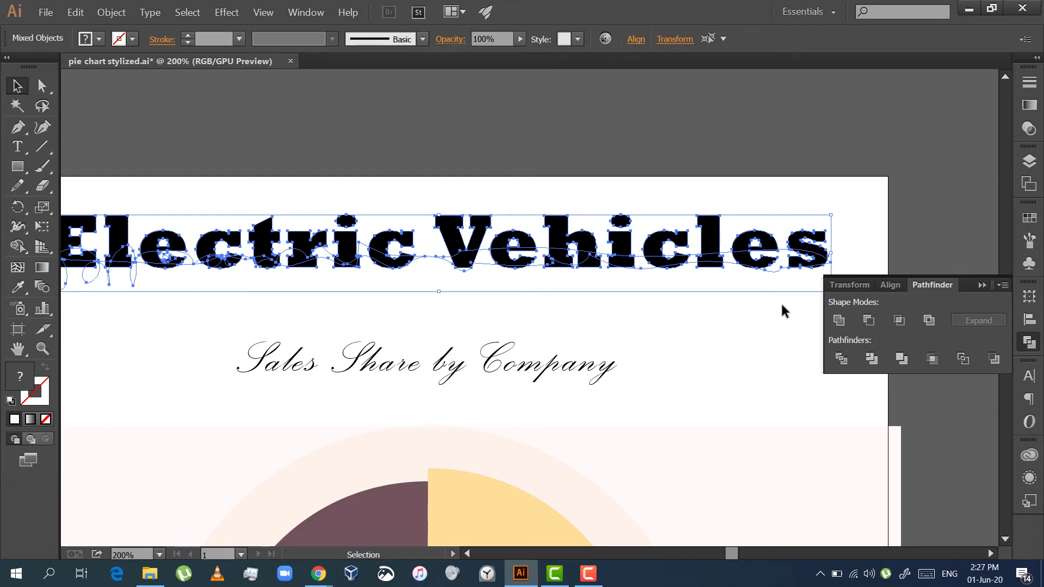
click(842, 359)
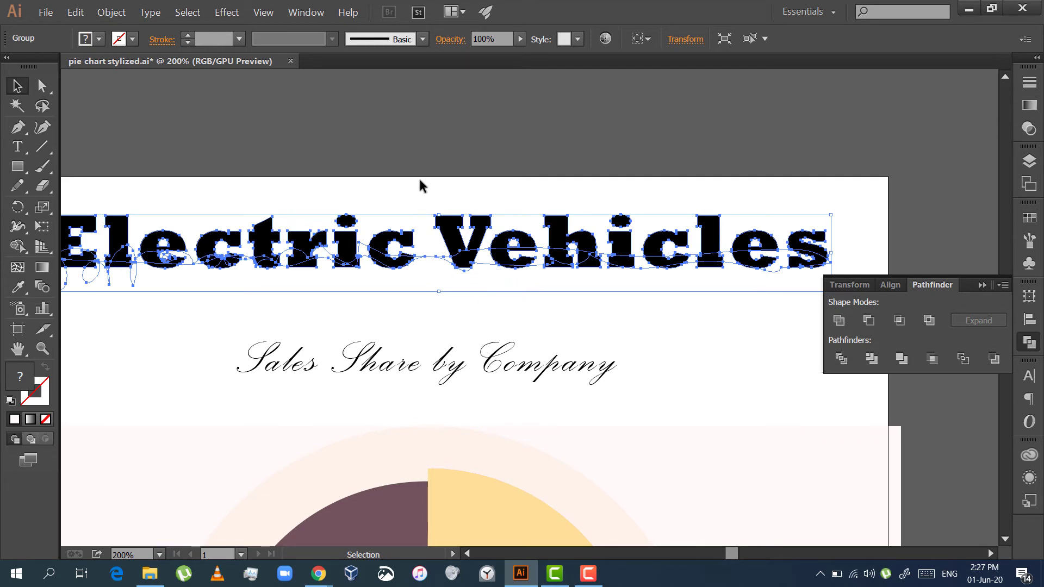
click(435, 152)
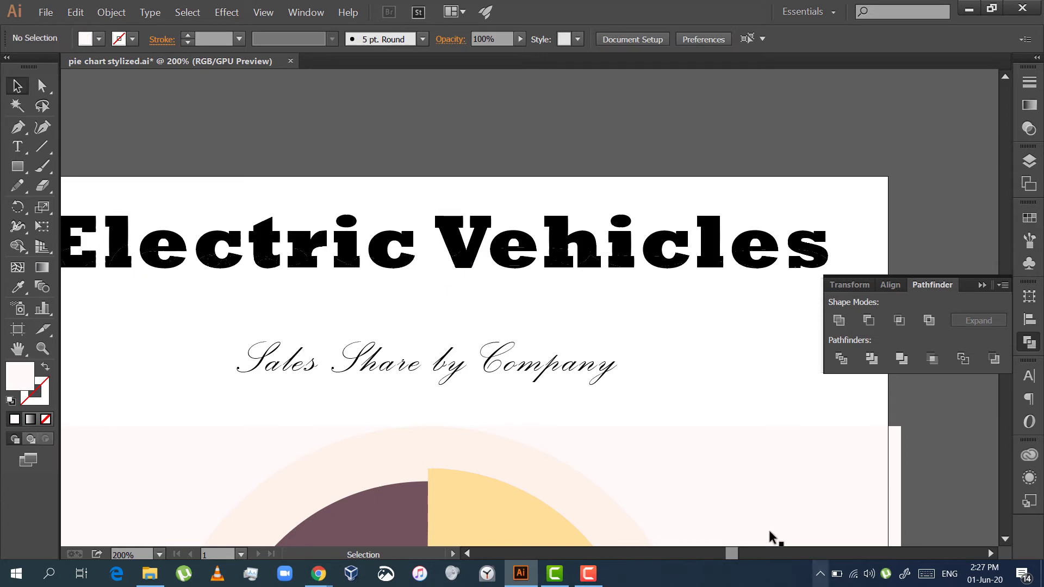
Ungroup the divided "Electric Vehicles" title so that its upper and lower letter pieces can be selected separately
click(467, 554)
click(469, 557)
click(469, 557)
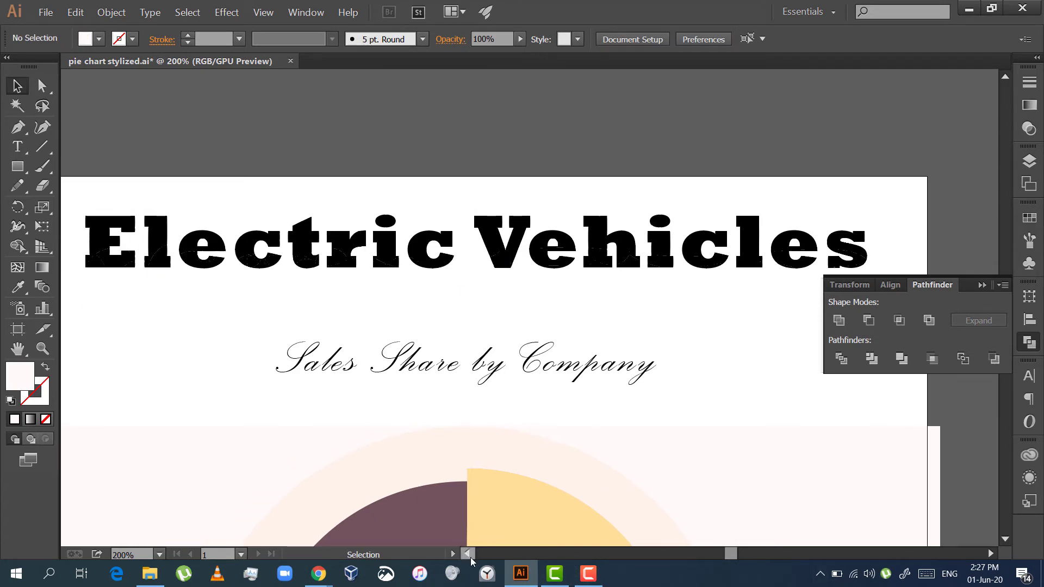
click(469, 556)
click(469, 556)
click(470, 556)
click(469, 556)
click(160, 232)
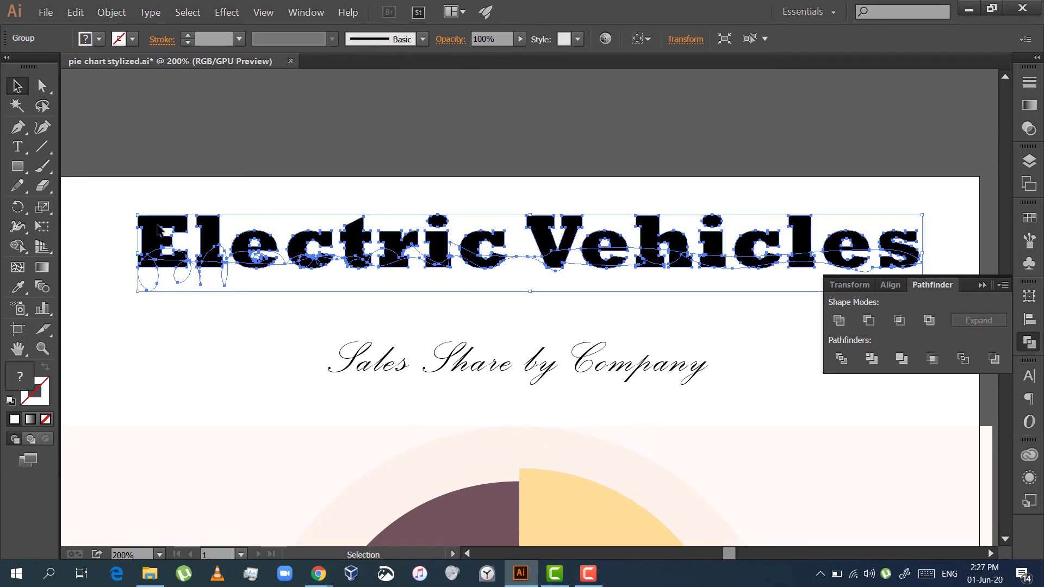
key(ctrl+shift+g)
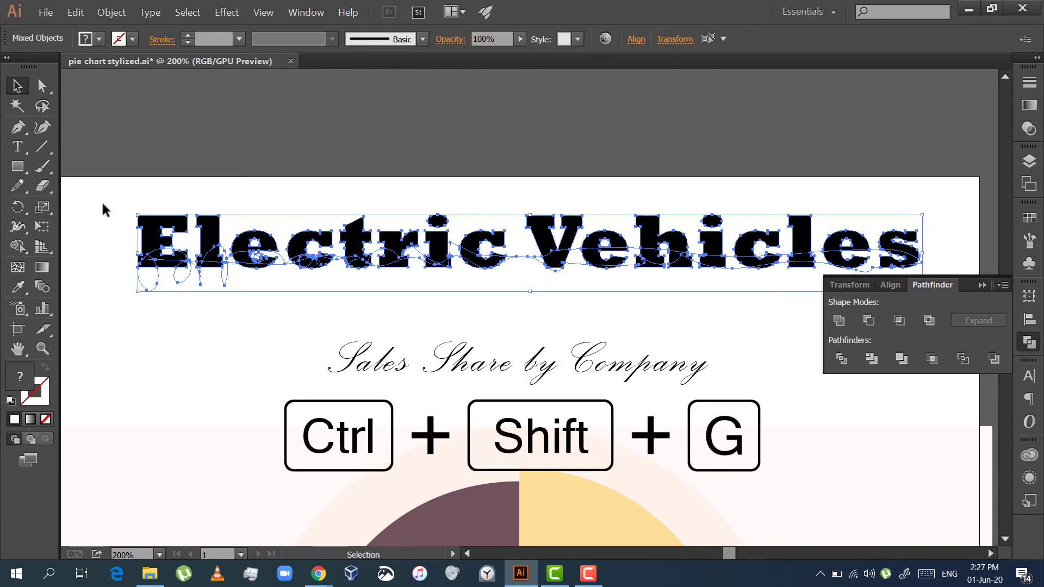
click(250, 206)
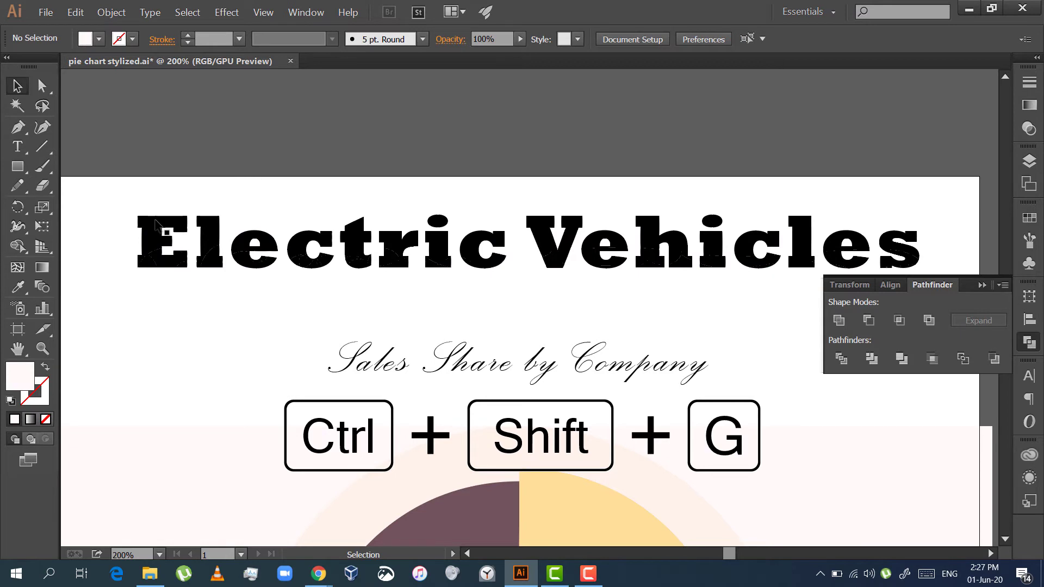
Select the upper piece of every letter in "Electric Vehicles" and fill them with the colour RGB 250, 200, 140
click(160, 260)
click(150, 258)
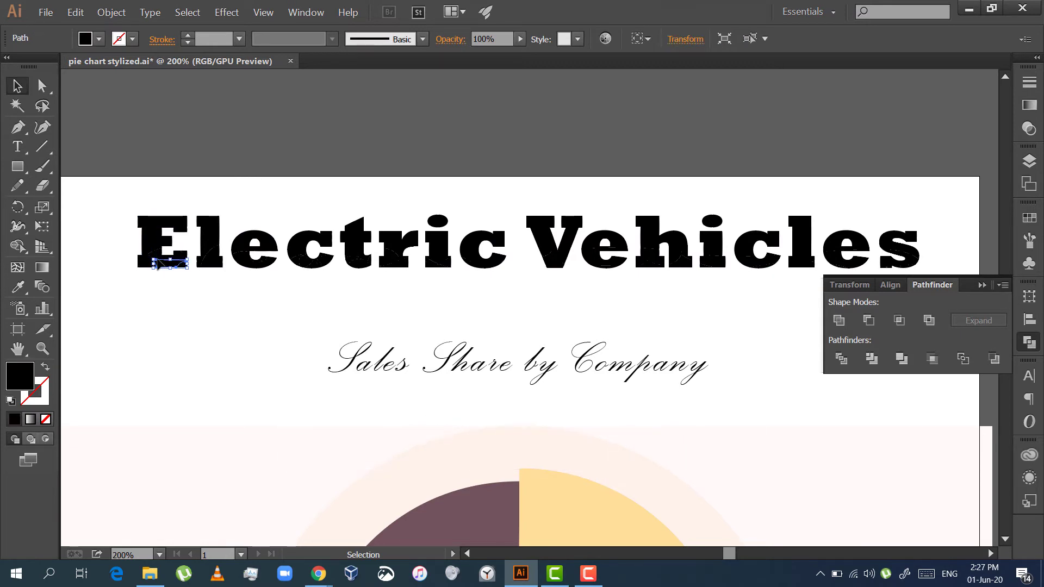
click(156, 239)
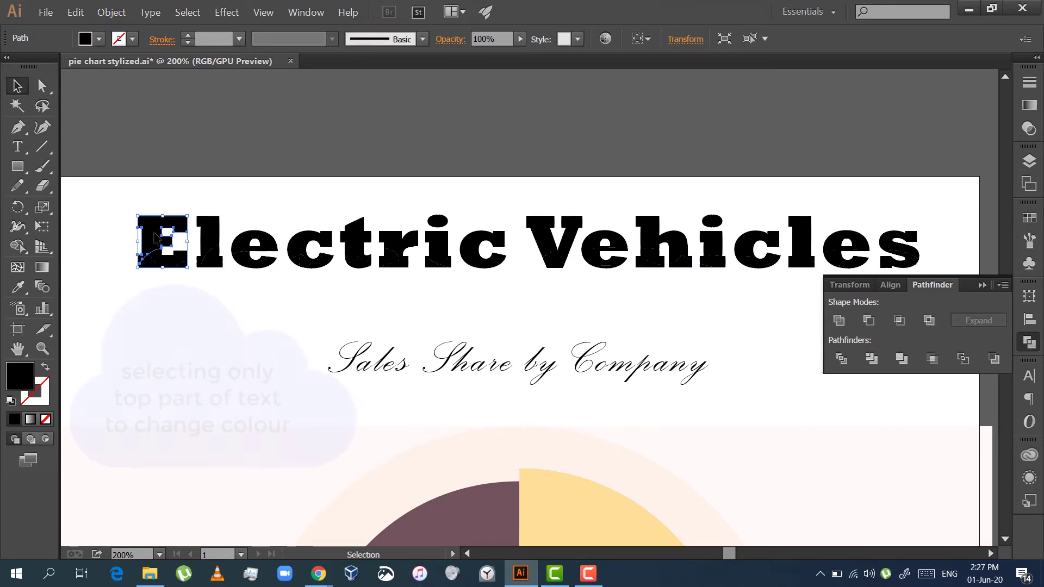
key(a)
ctrl+click(208, 226)
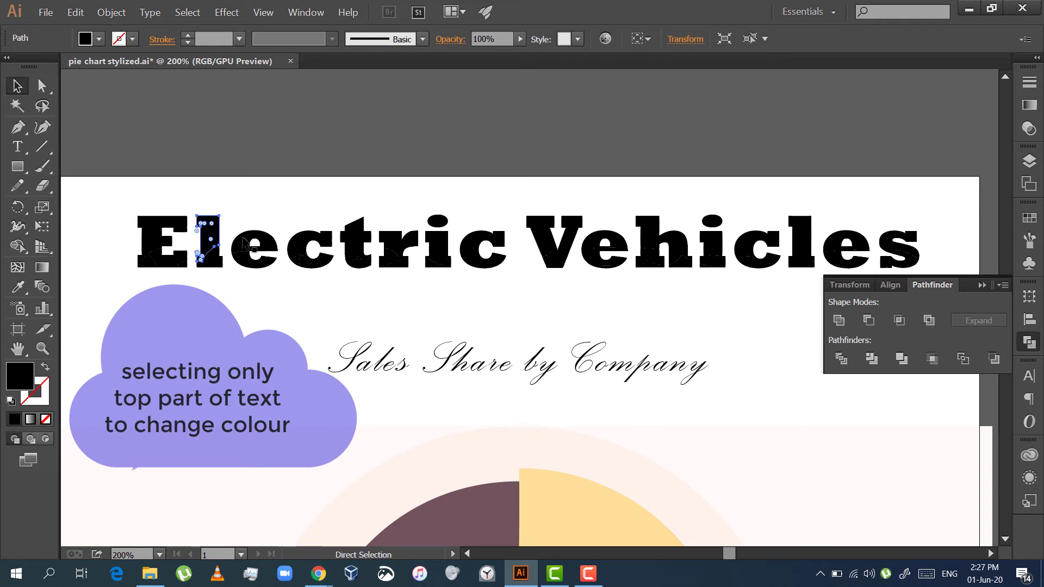
ctrl+click(243, 239)
shift+click(209, 233)
shift+click(163, 226)
shift+click(310, 247)
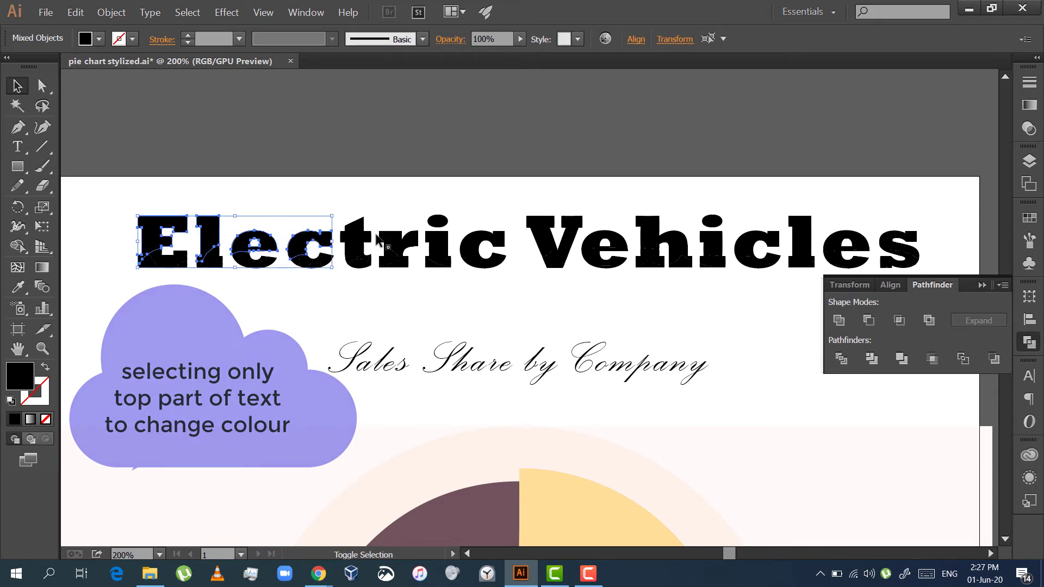
shift+click(356, 242)
shift+click(400, 245)
shift+click(442, 247)
shift+click(479, 247)
shift+click(555, 239)
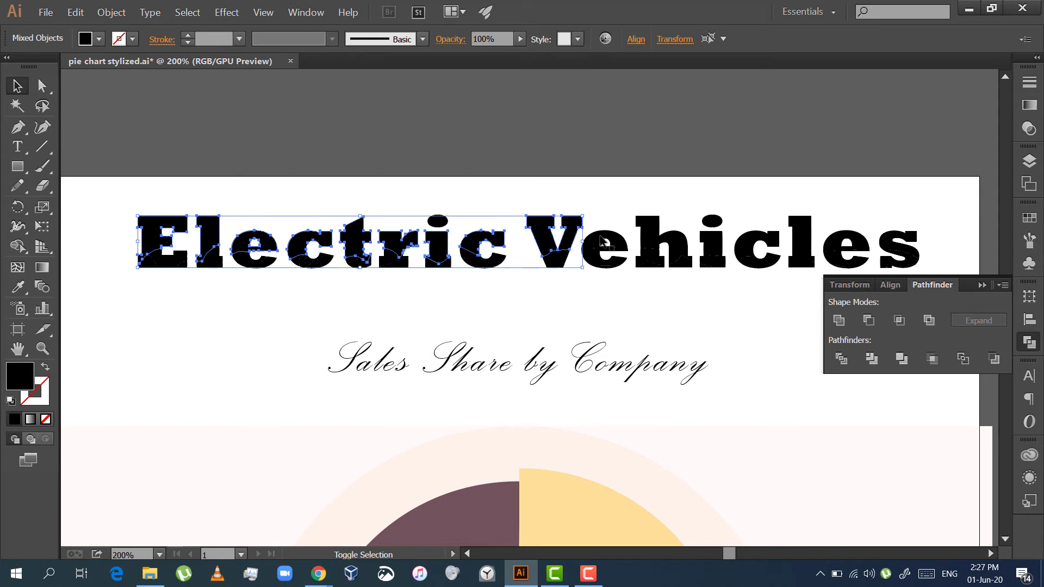
shift+click(603, 245)
shift+click(652, 245)
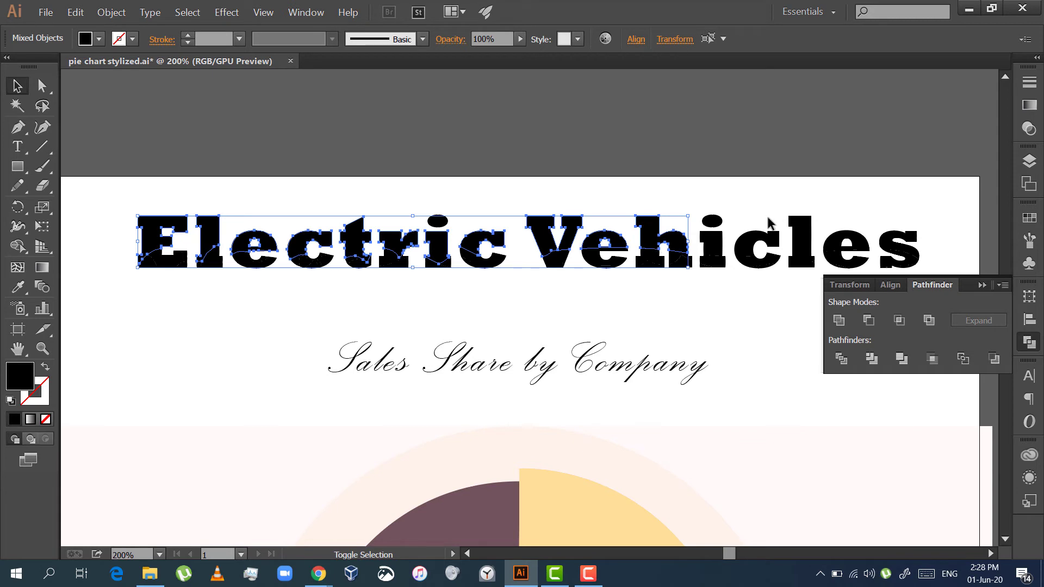
shift+click(715, 243)
shift+click(753, 246)
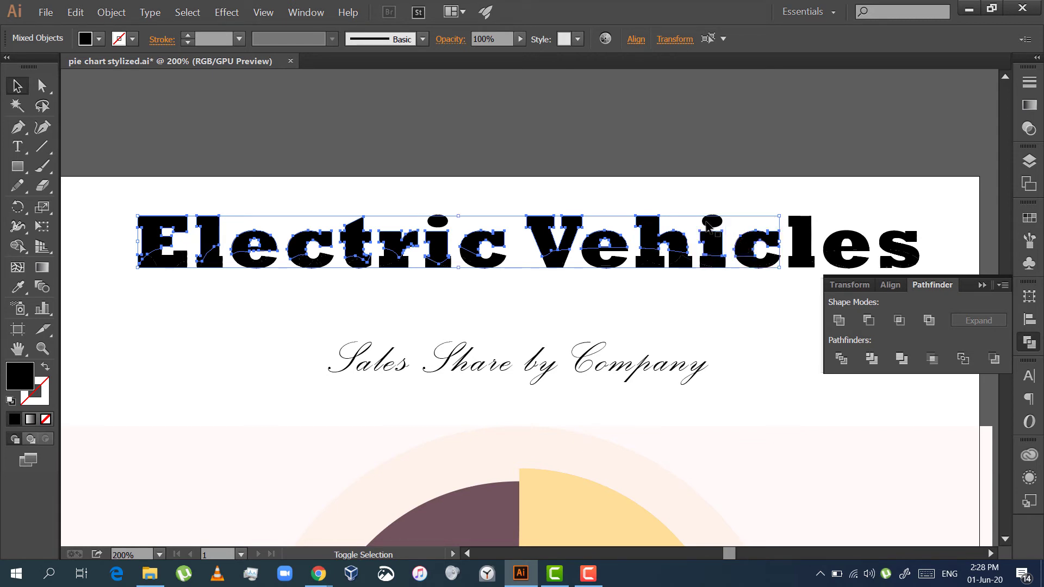
shift+click(800, 243)
shift+click(840, 249)
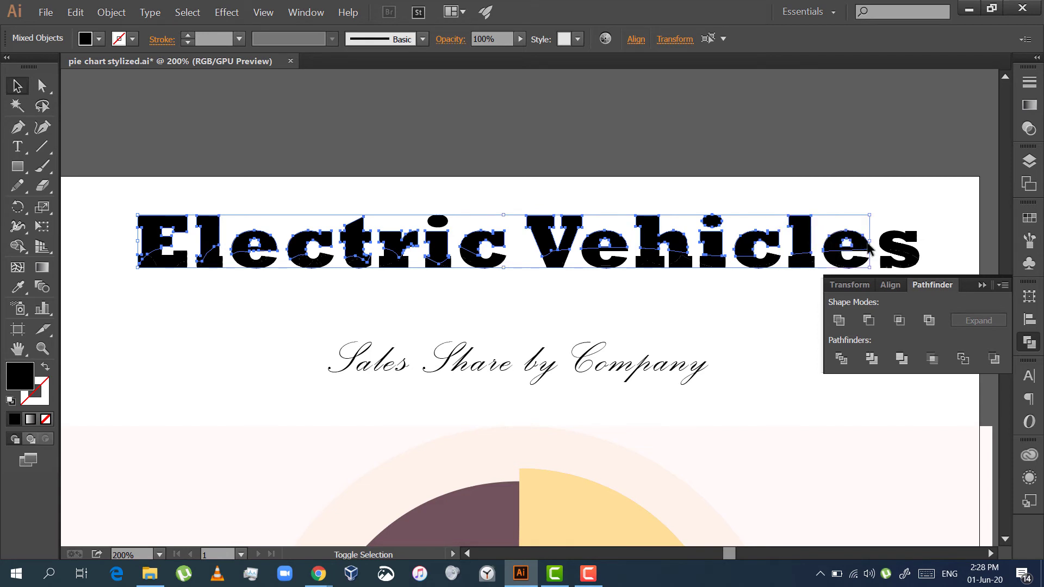
shift+click(889, 249)
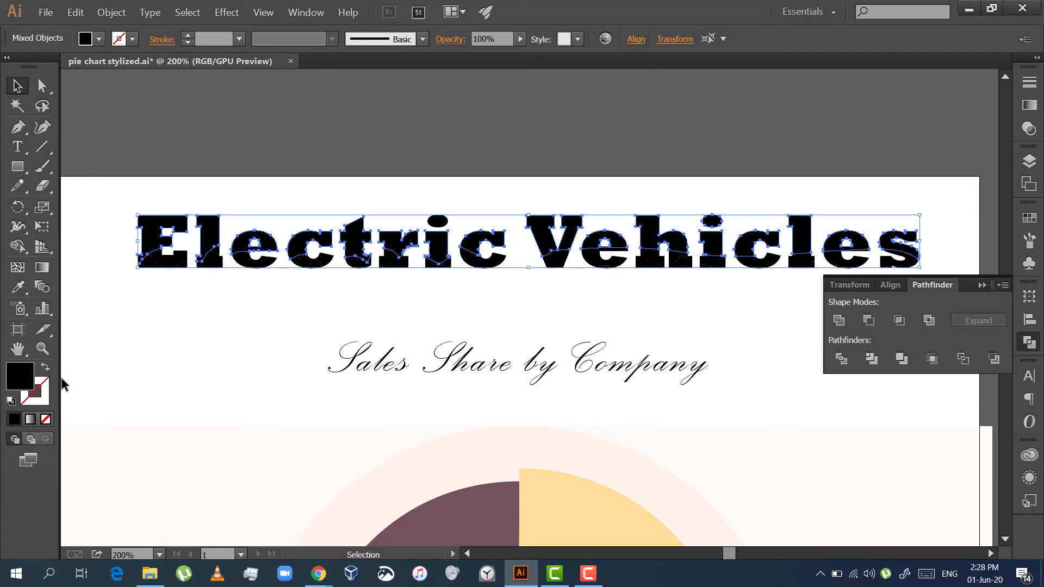
double_click(20, 382)
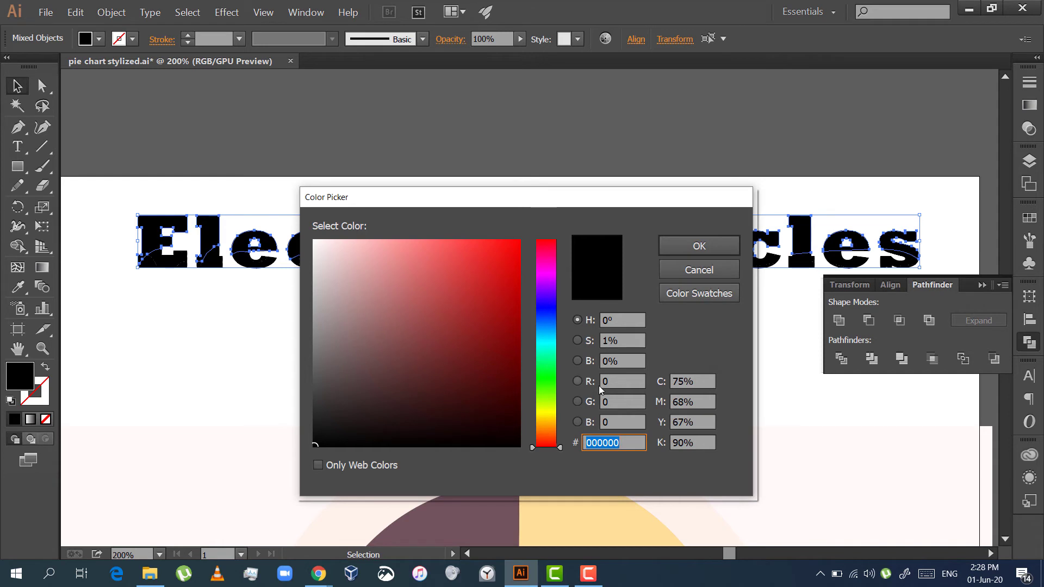
click(620, 383)
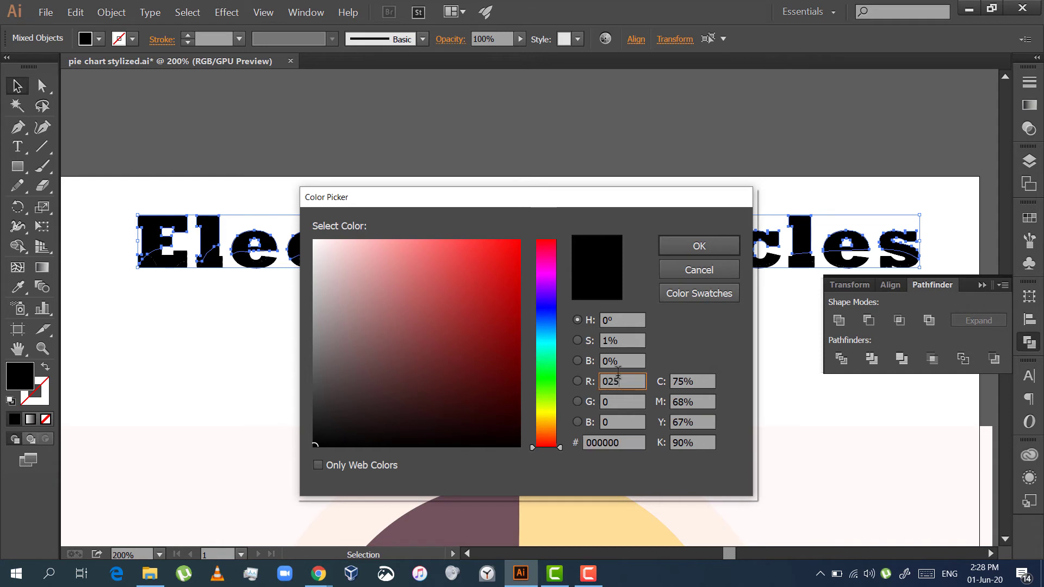
key(Tab)
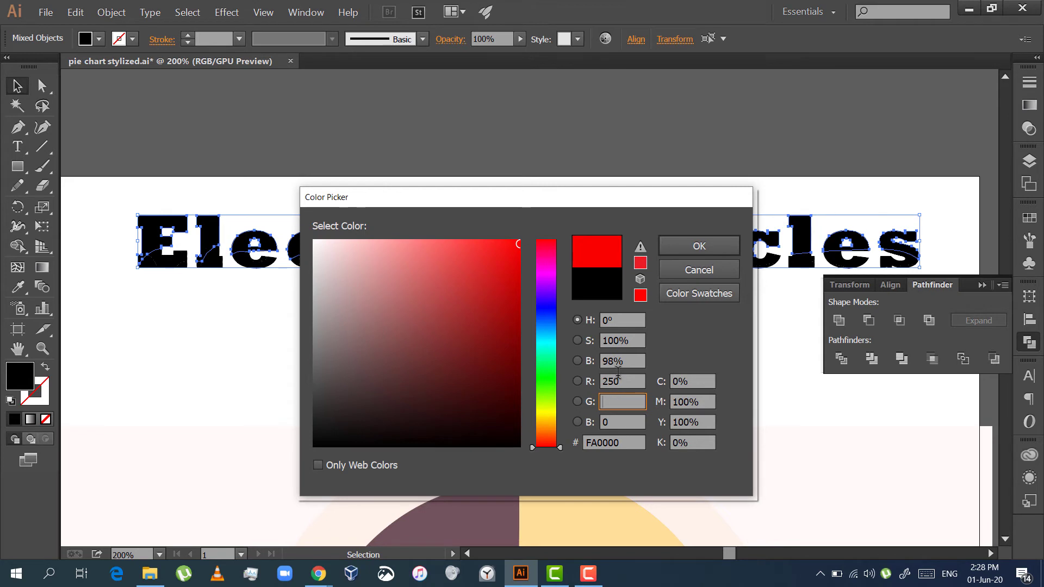
text(200)
key(Tab)
text(1)
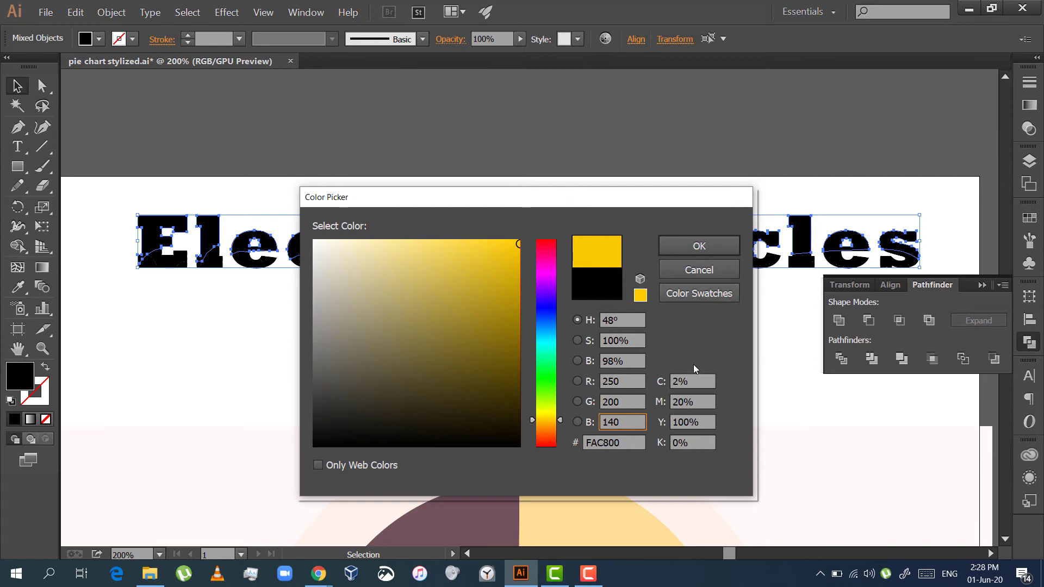
click(699, 420)
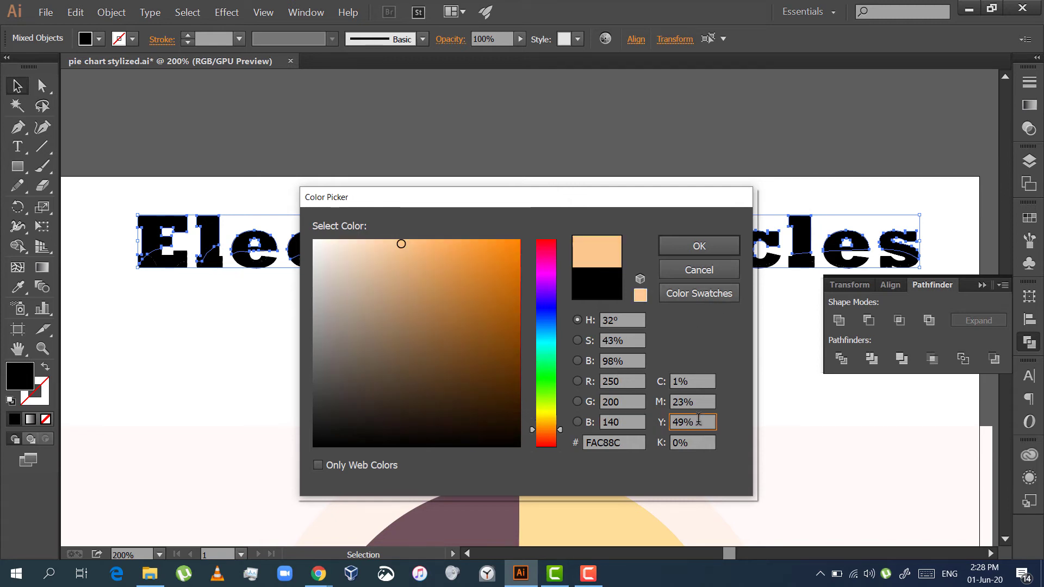
click(698, 246)
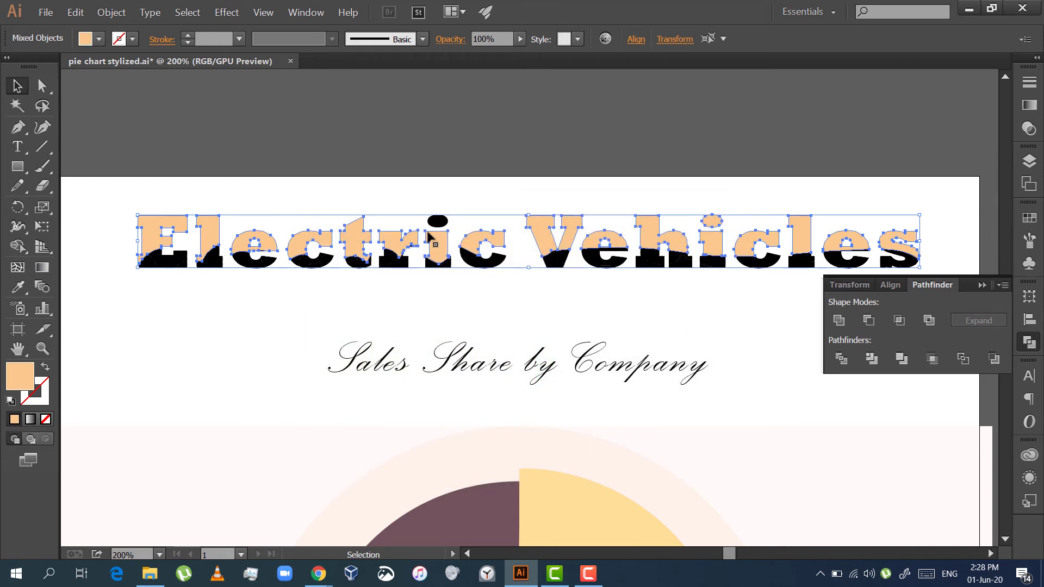
Fill the dot of the "i" in "Electric" with RGB 250, 200, 140
shift+click(438, 220)
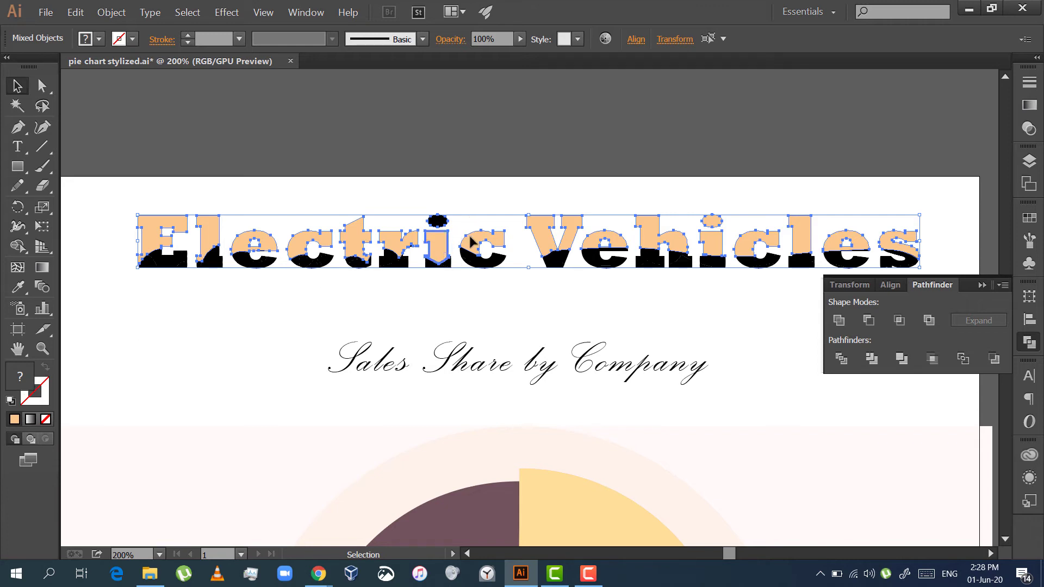
click(479, 154)
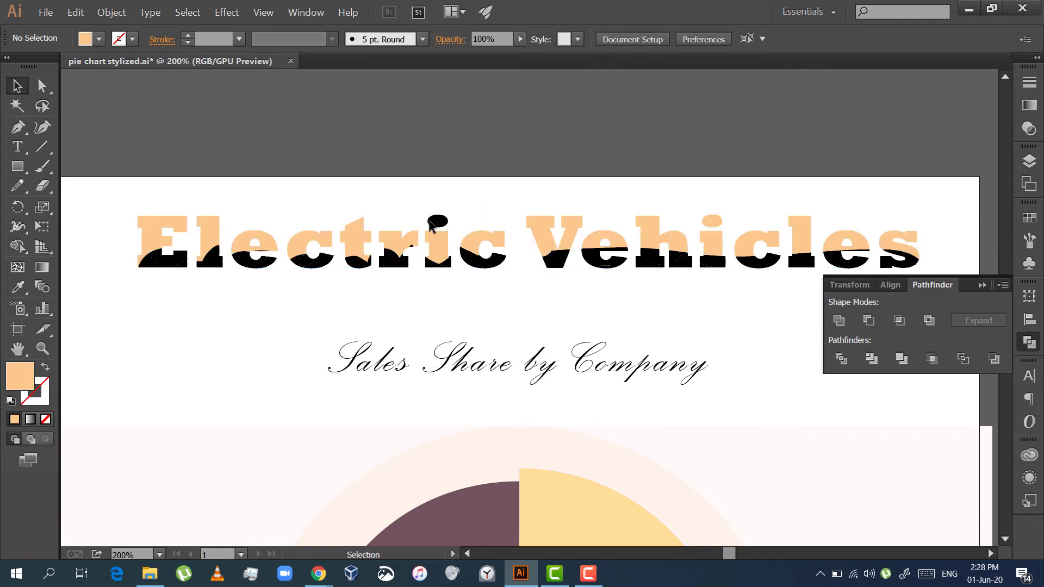
click(432, 222)
double_click(20, 375)
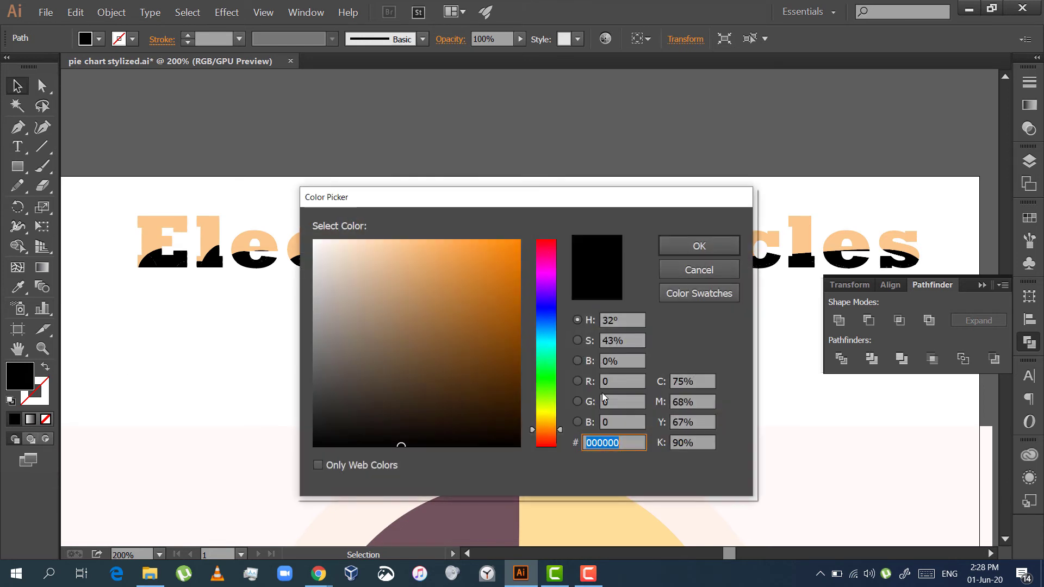
click(630, 383)
text(250)
key(Tab)
text(20)
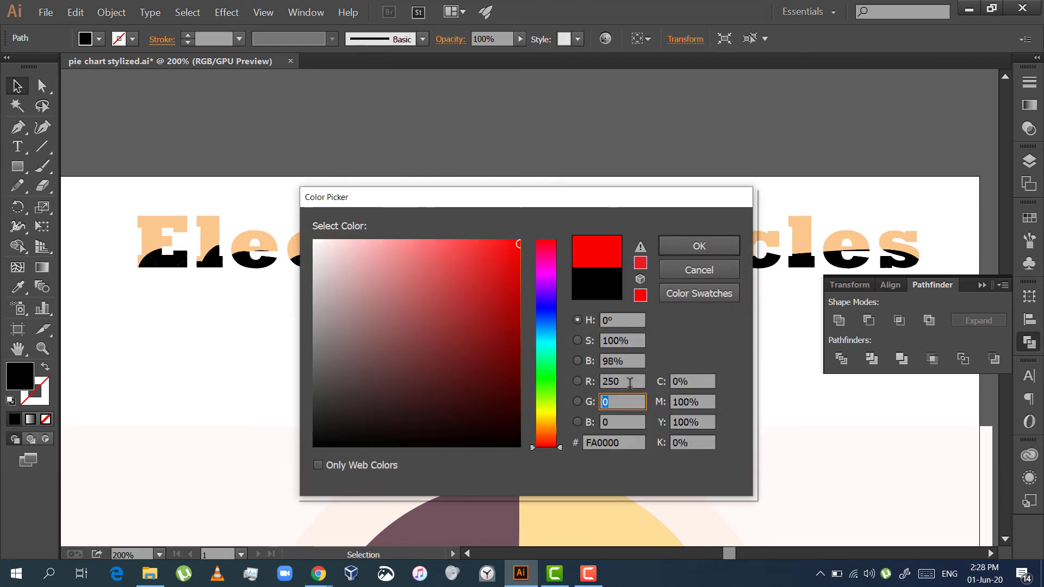
key(Tab)
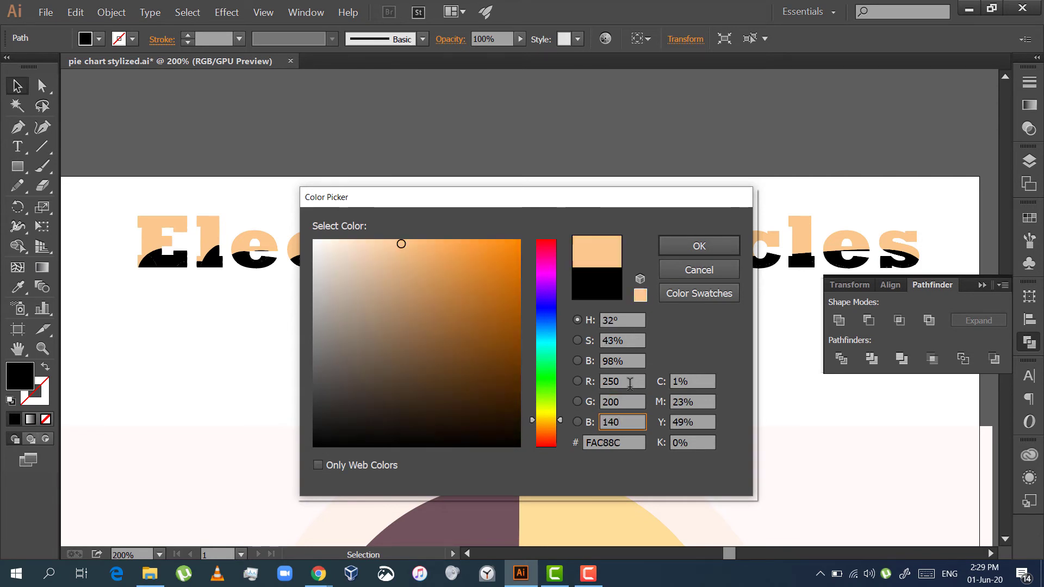
key(Return)
click(576, 305)
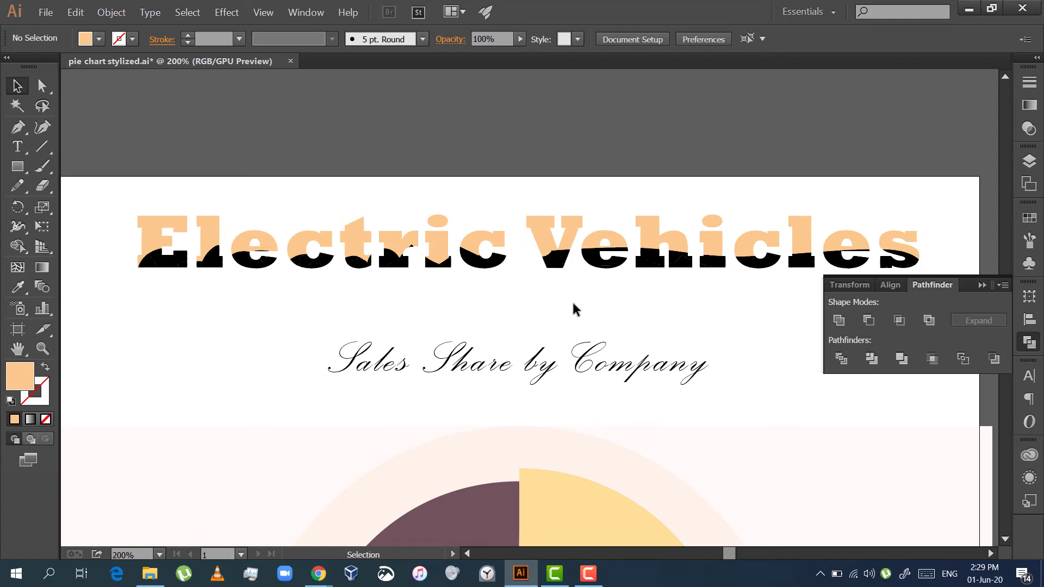
Fill the "Sales Share by Company" subtitle text with the colour RGB 250, 190, 150
click(471, 261)
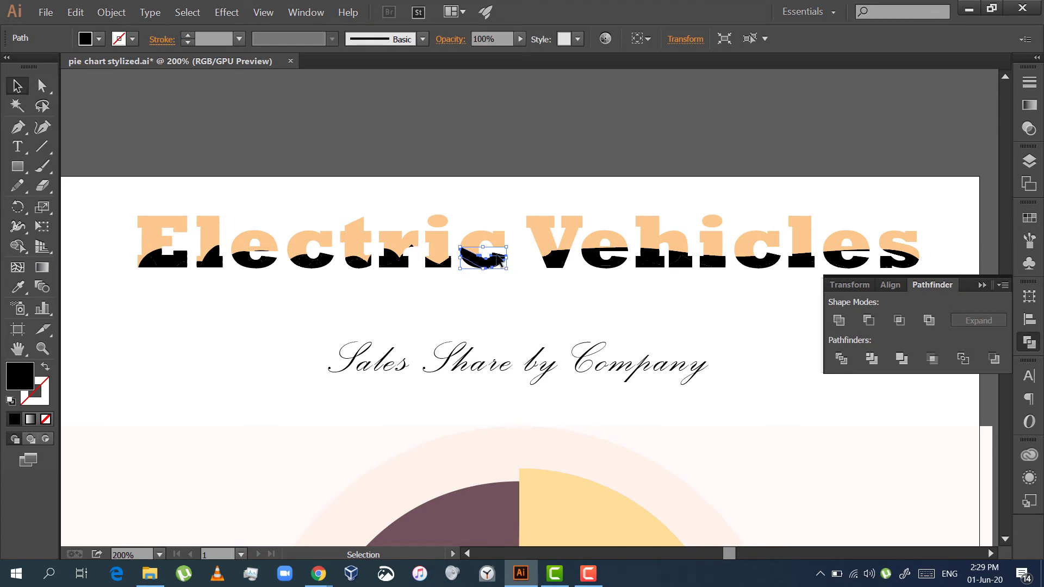
click(433, 294)
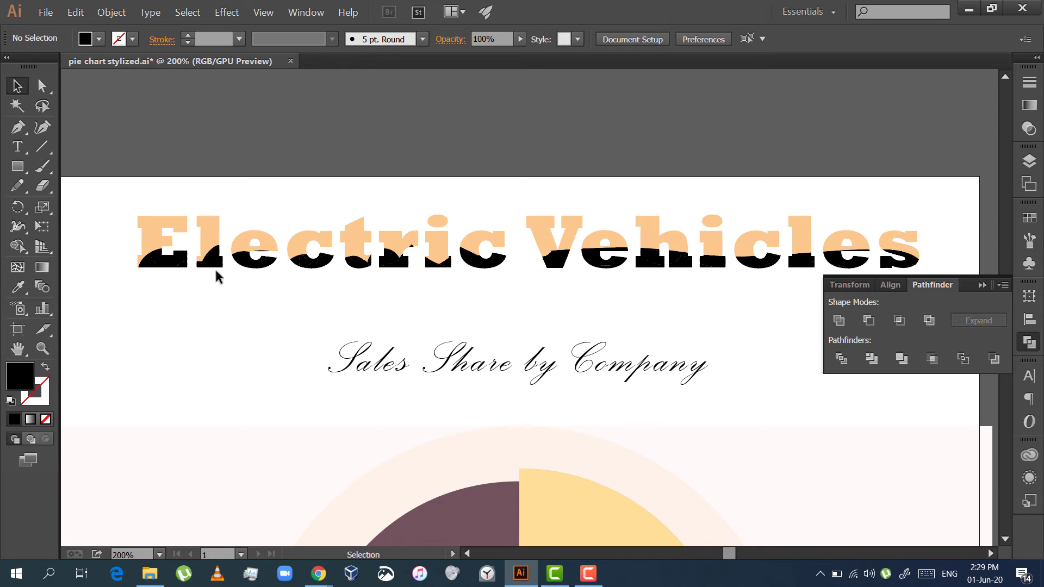
click(364, 365)
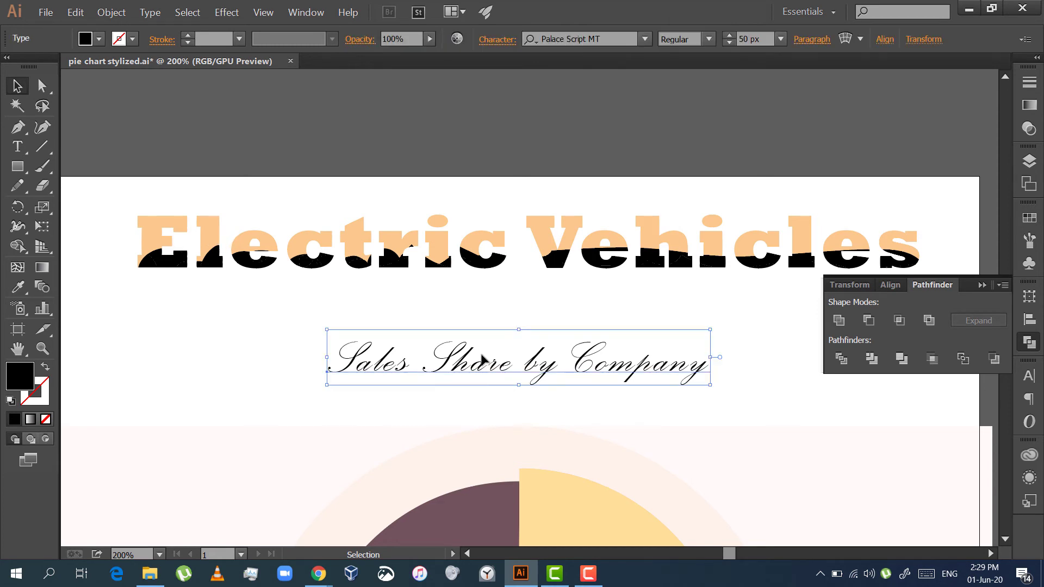
double_click(28, 381)
click(625, 381)
text(250)
key(Tab)
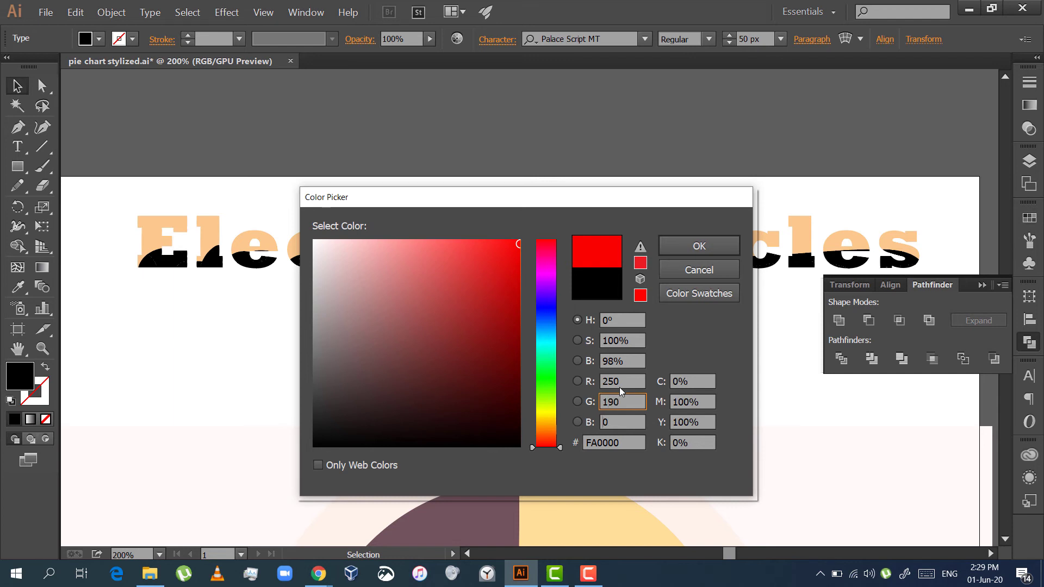
key(Tab)
text(150)
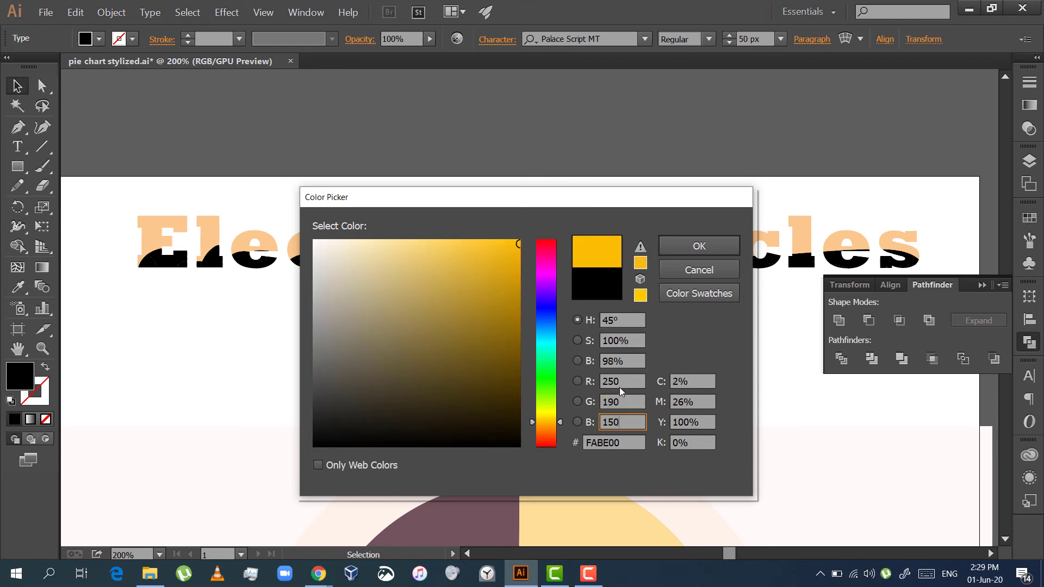
click(707, 250)
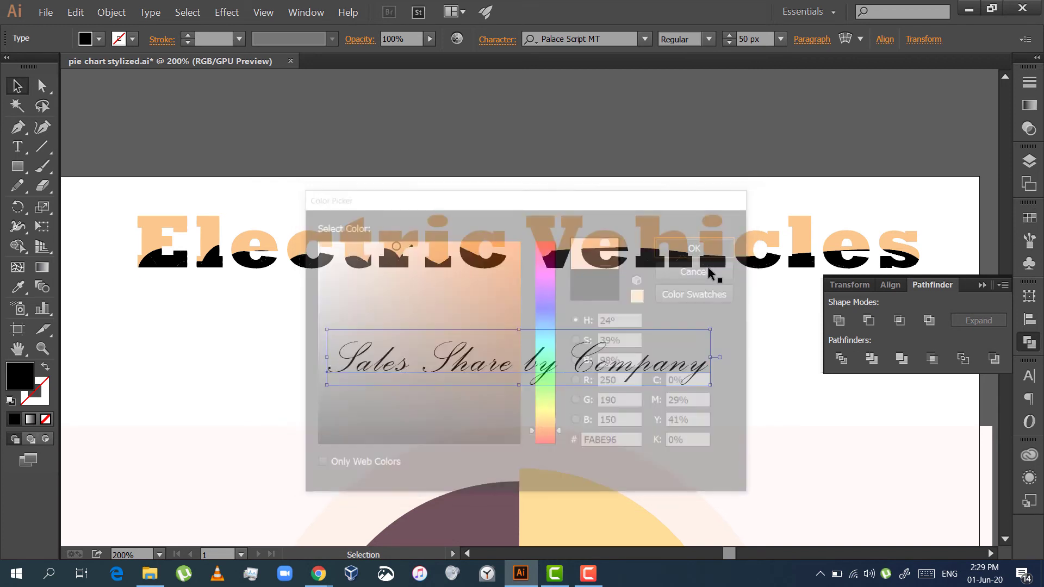
Move the "Sales Share by Company" subtitle straight up to just below the "Electric Vehicles" title
drag(589, 369, 589, 325)
click(709, 43)
click(699, 66)
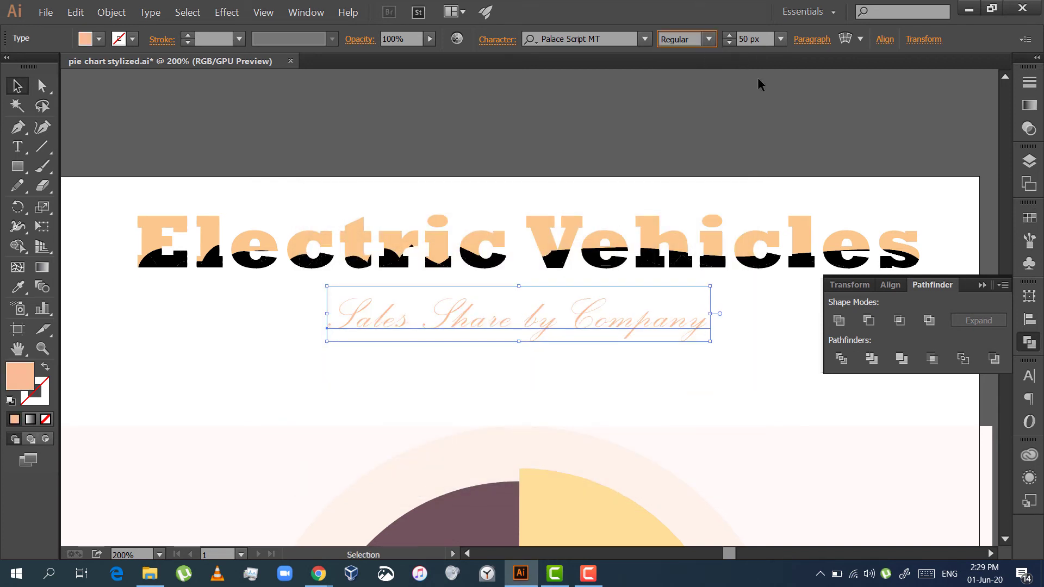
click(543, 375)
click(552, 325)
Change the subtitle's font to Papyrus and reduce its size to 35 px
click(645, 39)
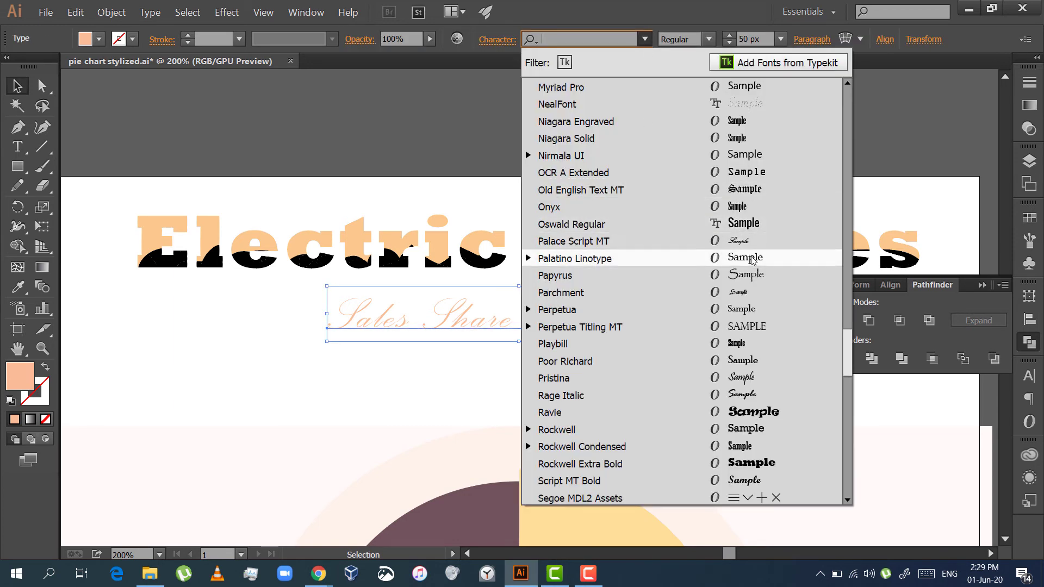
click(749, 276)
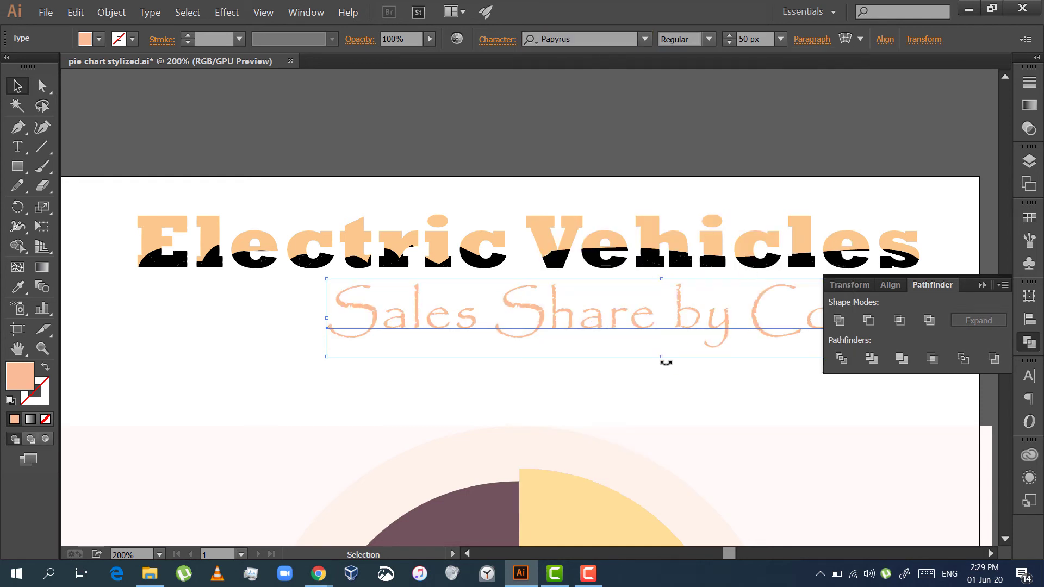
drag(642, 316, 532, 327)
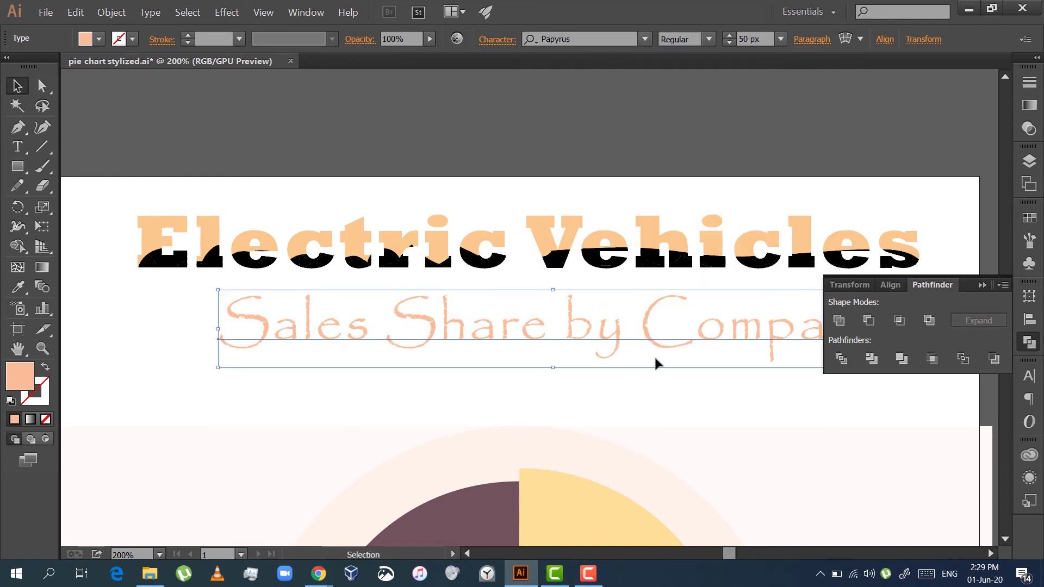
click(730, 43)
click(730, 43)
click(730, 43)
click(730, 43)
click(730, 43)
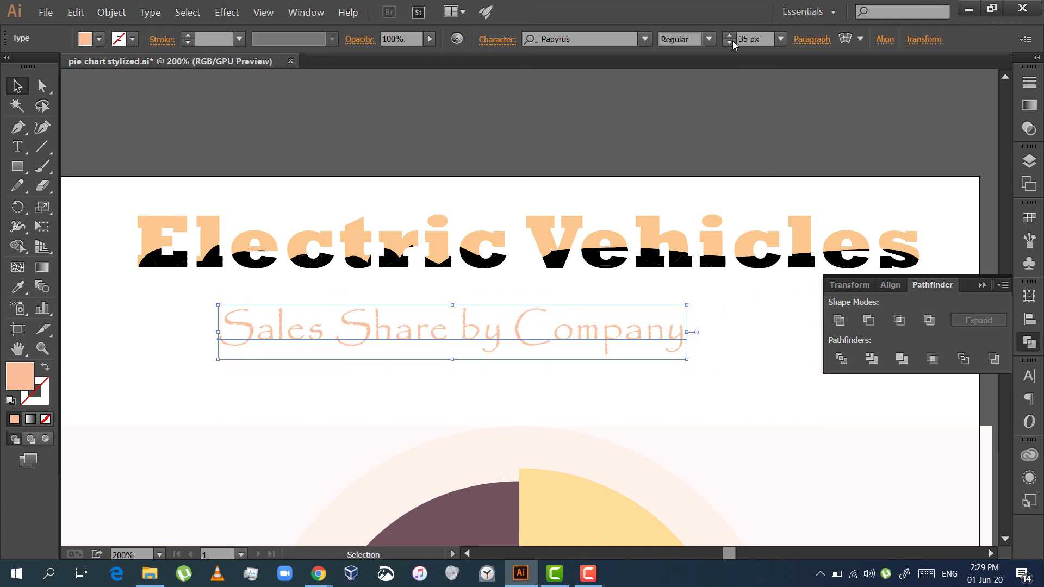
Centre the subtitle under the "Electric Vehicles" title and collapse the Pathfinder options
drag(496, 345, 572, 333)
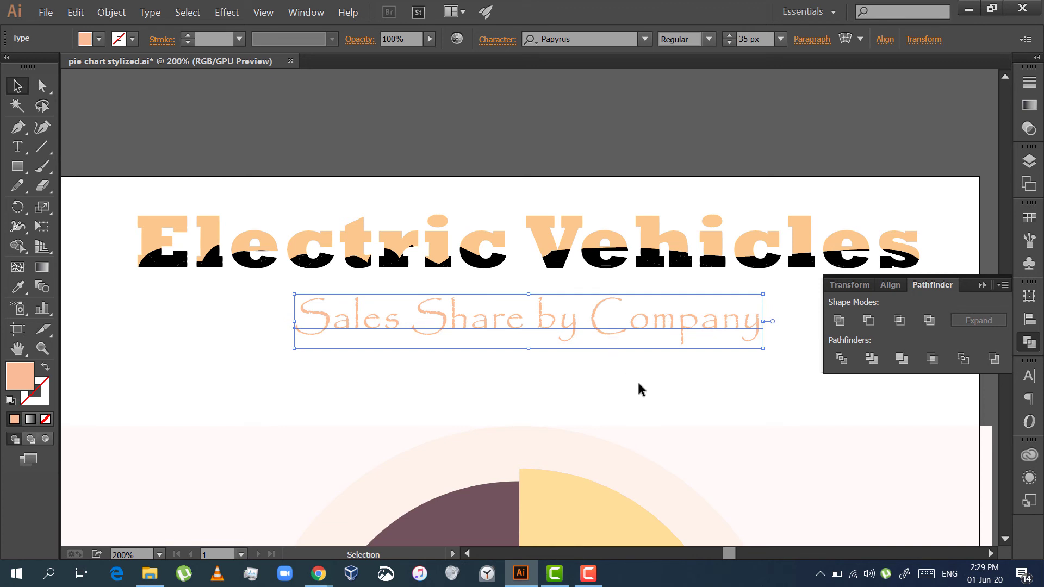
click(982, 285)
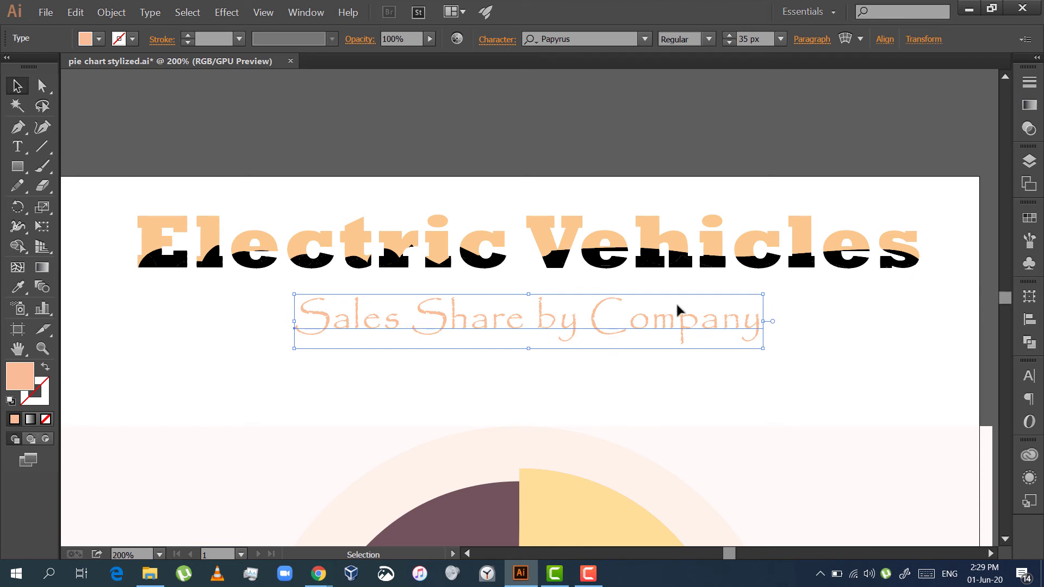
click(840, 375)
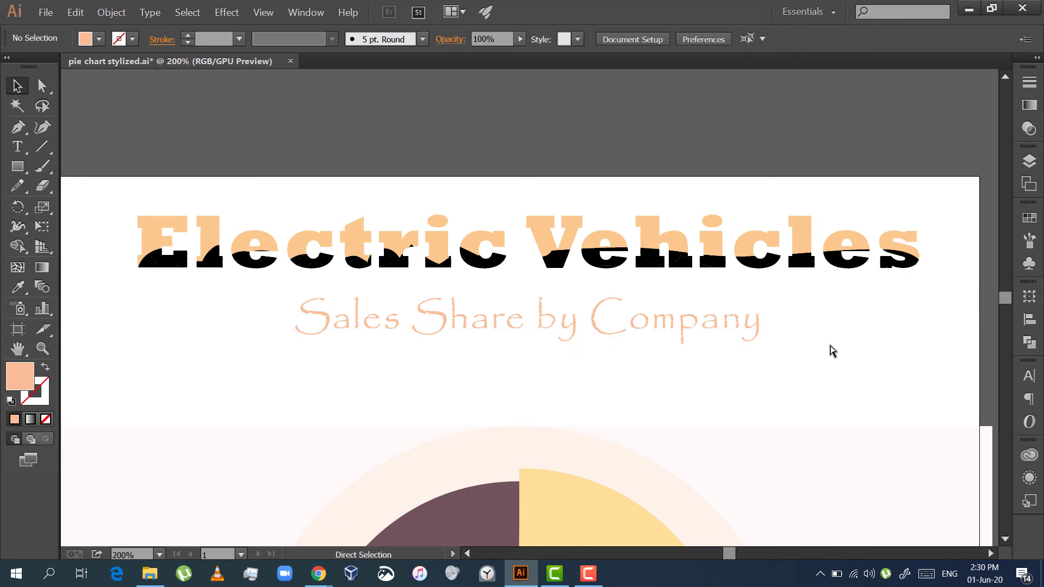
Select all the black lower letter pieces of the title by their matching appearance and open their fill colour for editing
click(653, 267)
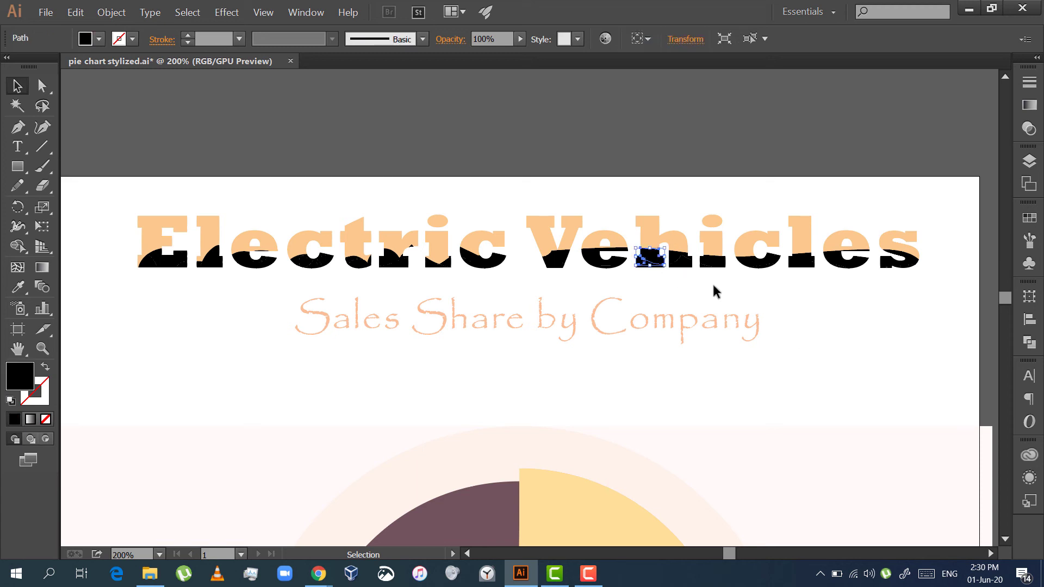
click(709, 287)
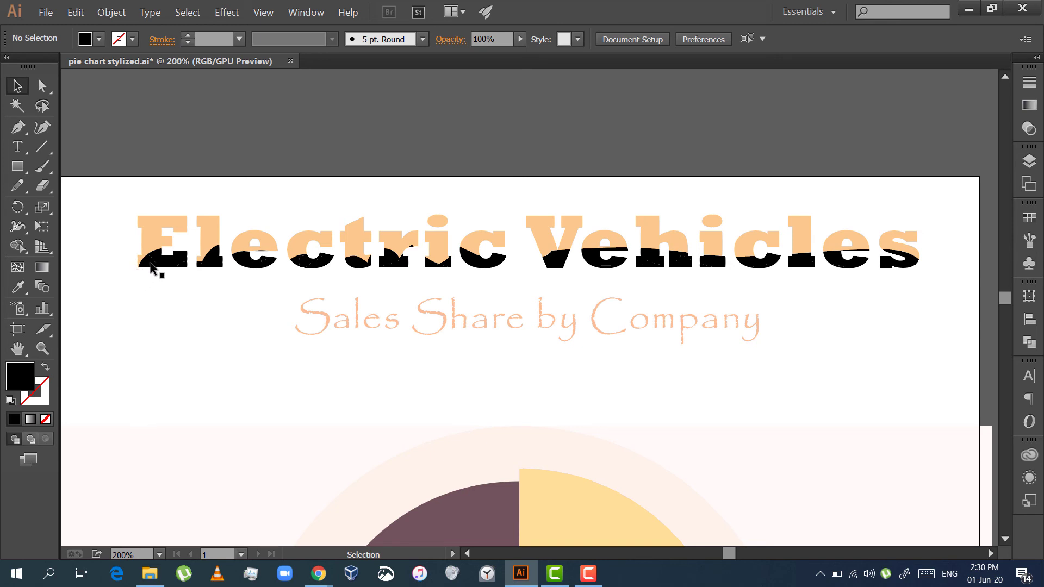
click(153, 264)
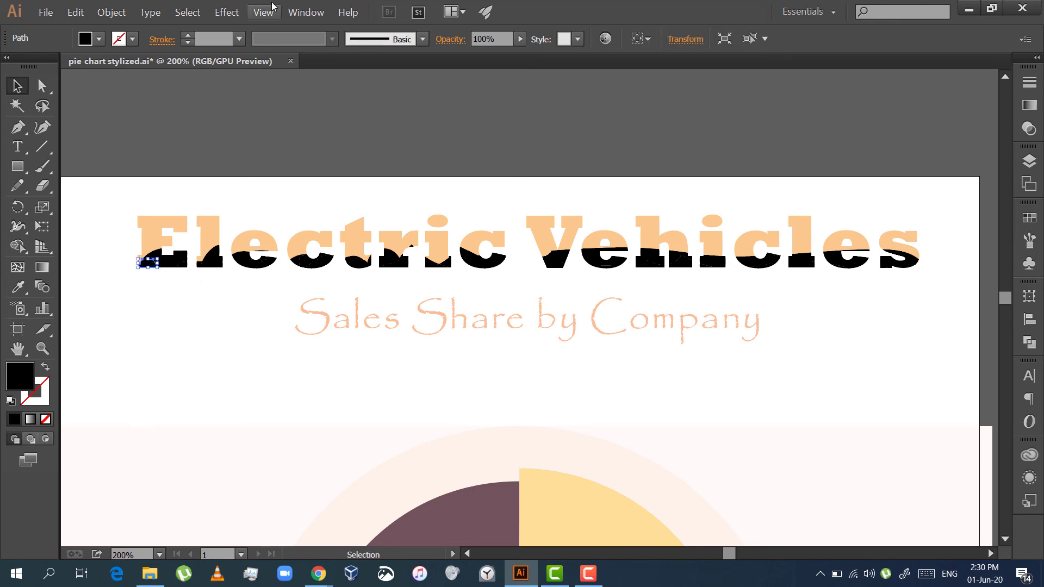
click(190, 13)
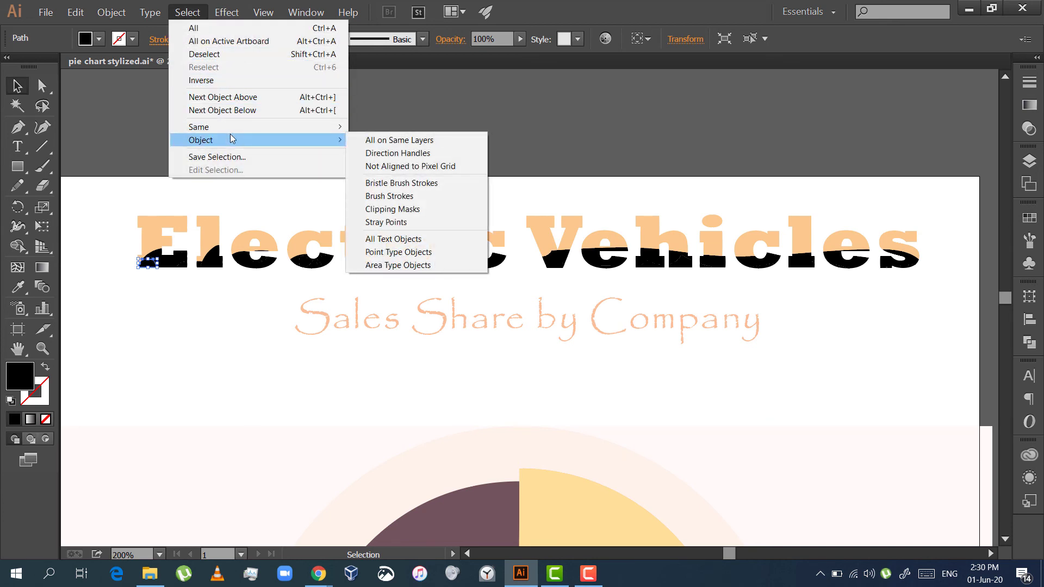
mouse_move(237, 130)
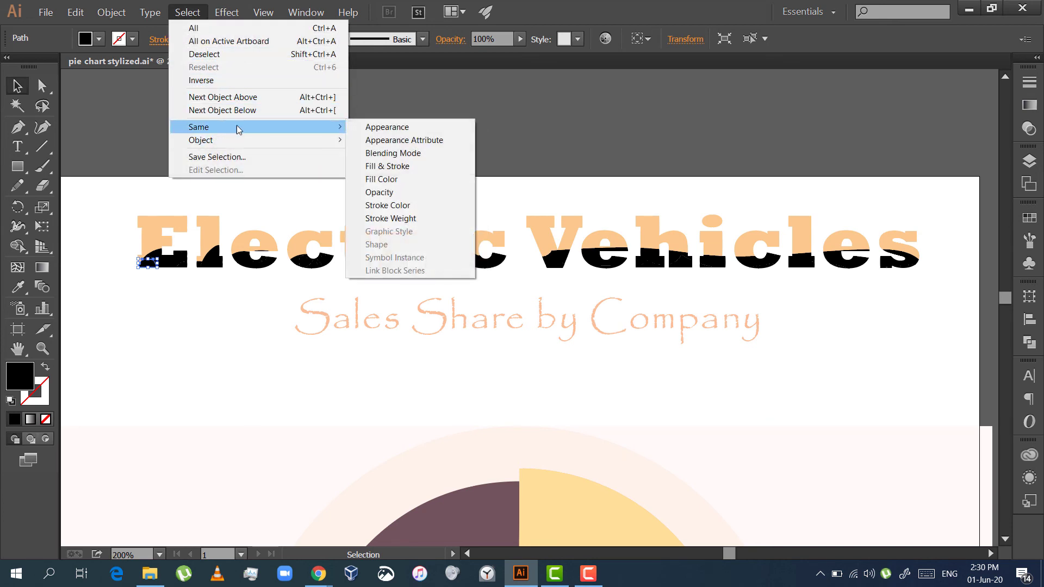
click(365, 128)
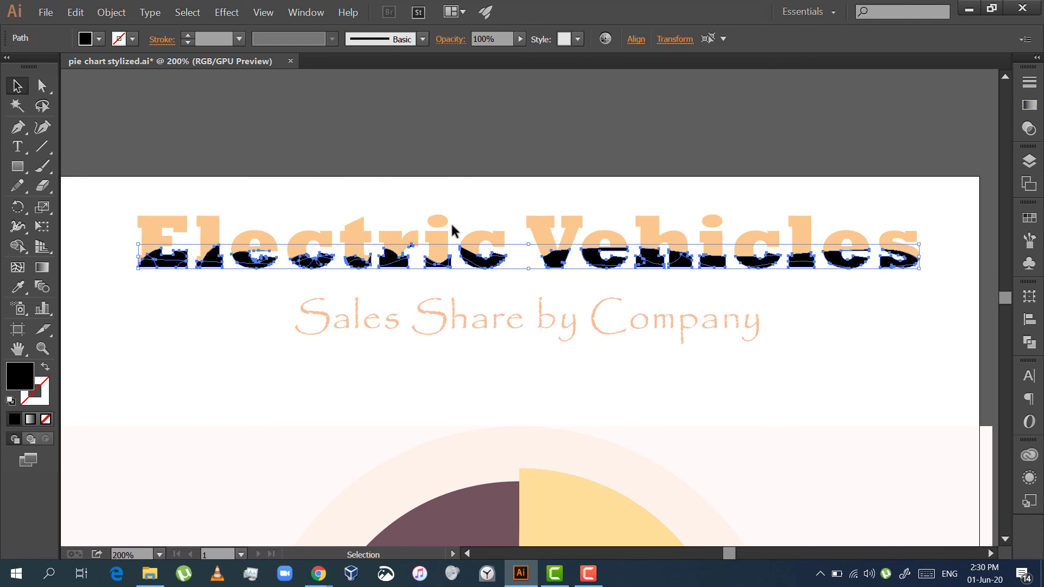
double_click(24, 387)
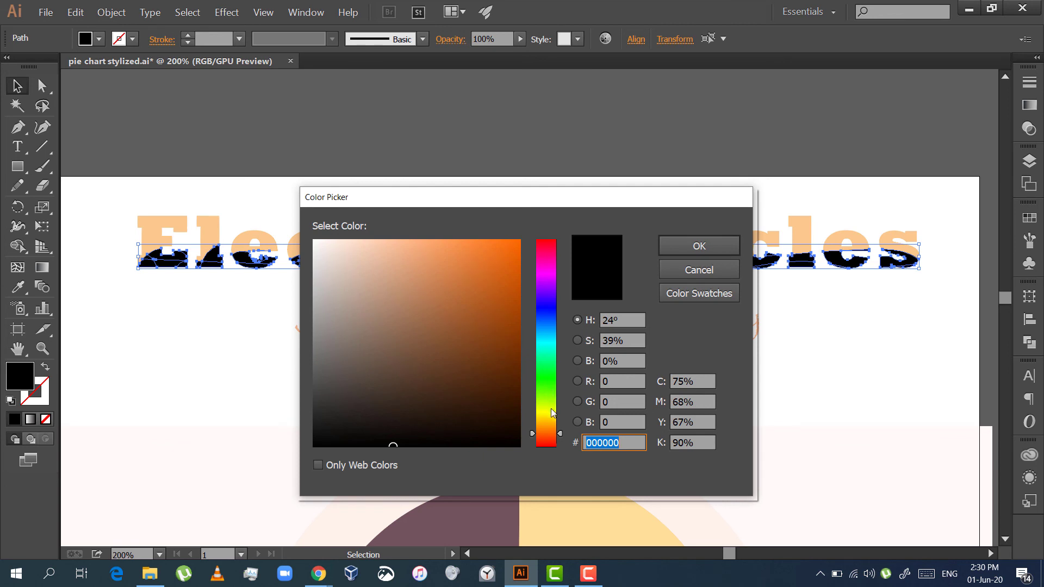
Try a muted red, RGB 160, 93, 93, as the fill of the lower letter pieces
click(638, 380)
key(BackSpace)
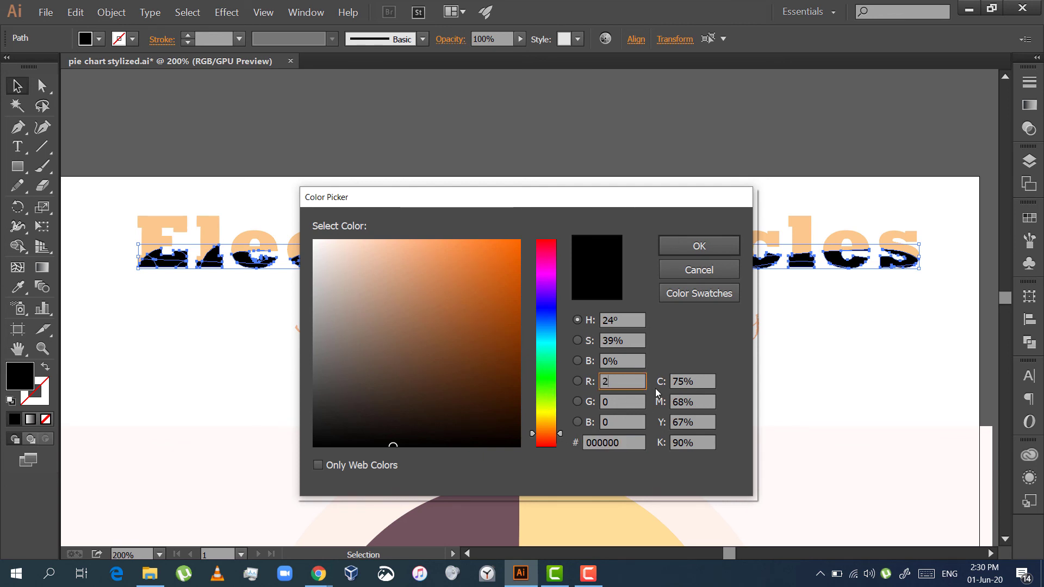
key(BackSpace)
text(55)
key(Tab)
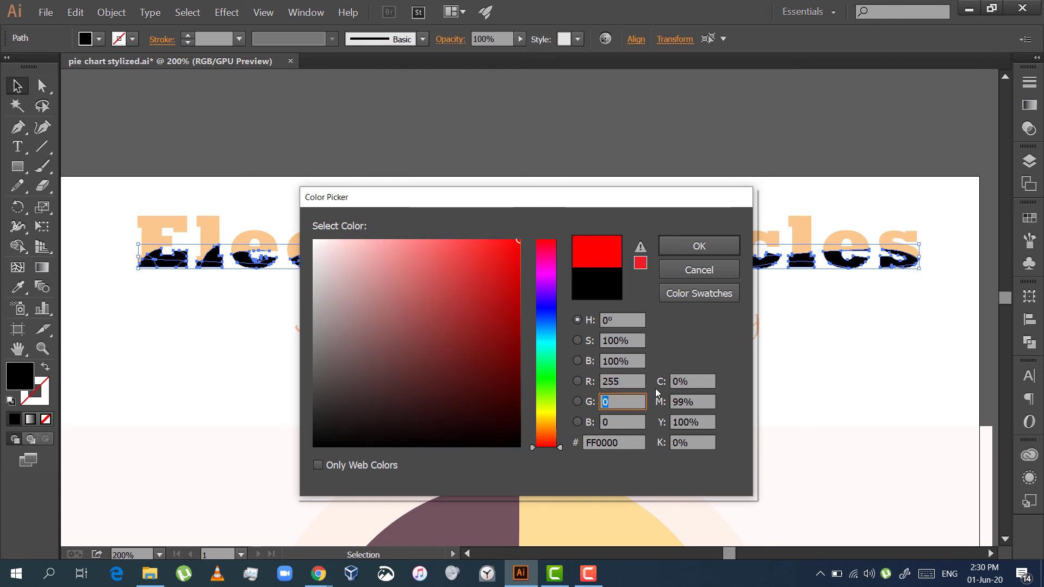
key(BackSpace)
click(617, 377)
key(BackSpace)
key(BackSpace)
key(BackSpace)
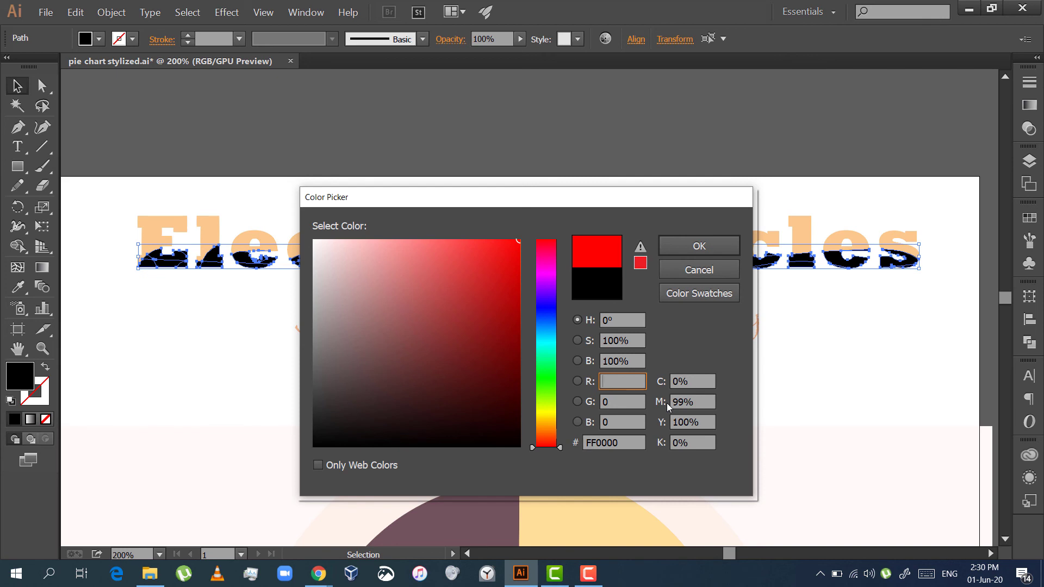
mouse_move(506, 372)
mouse_down()
mouse_move(463, 326)
mouse_move(315, 243)
mouse_move(399, 316)
mouse_up()
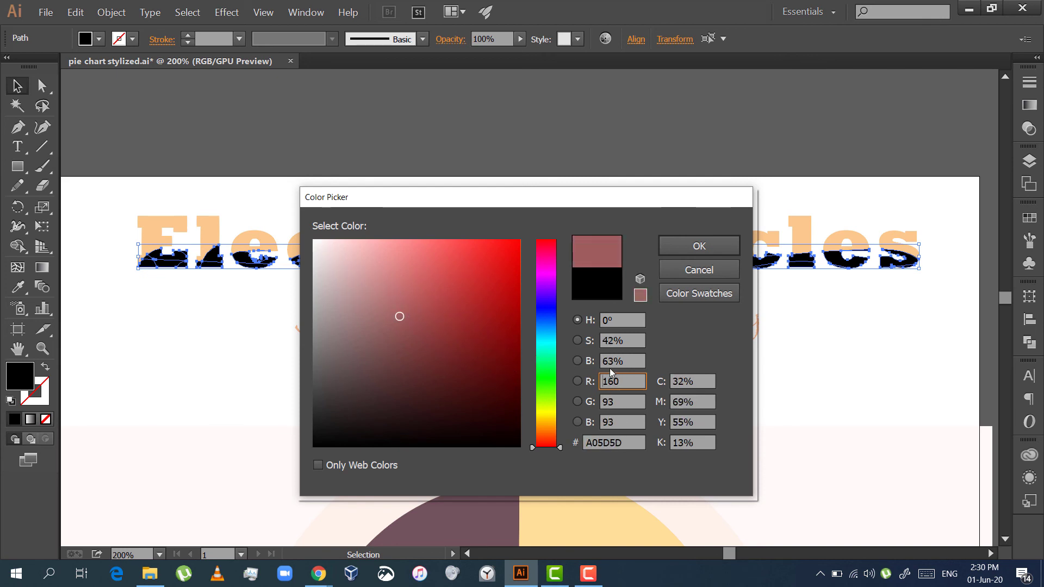
Set the fill colour of the lower letter pieces to RGB 230, 180, 120
click(642, 381)
key(BackSpace)
key(BackSpace)
text(230)
key(Tab)
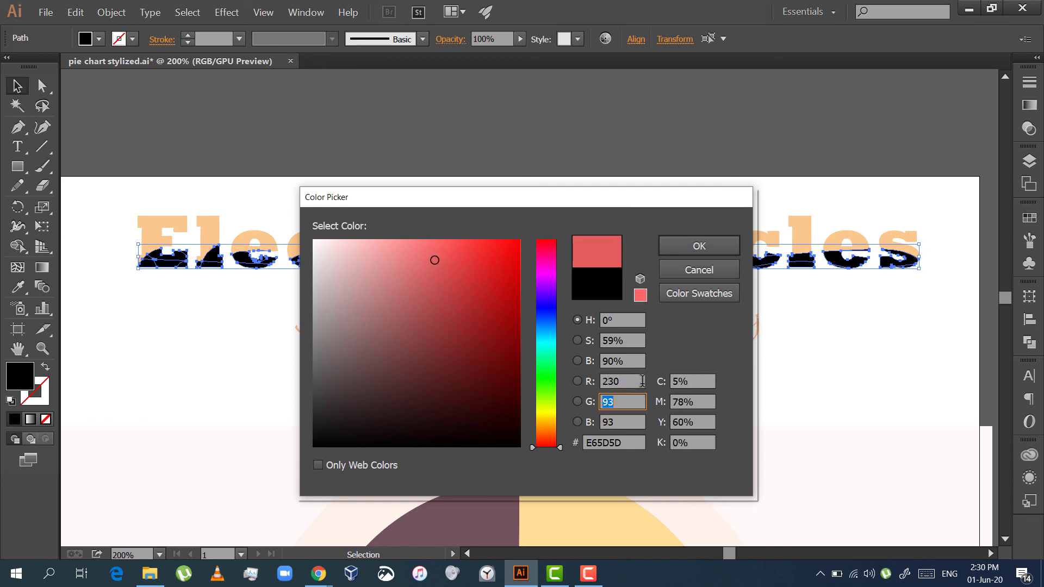
text(180)
key(Tab)
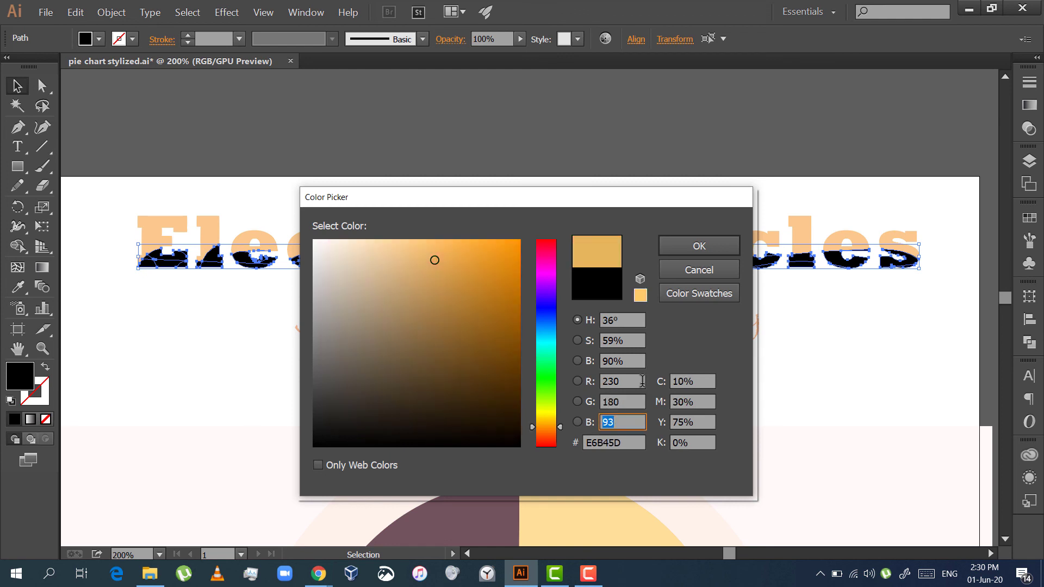
text(120)
Lower the green value of the fill colour, trying 150 first and settling on 170
click(635, 361)
click(634, 400)
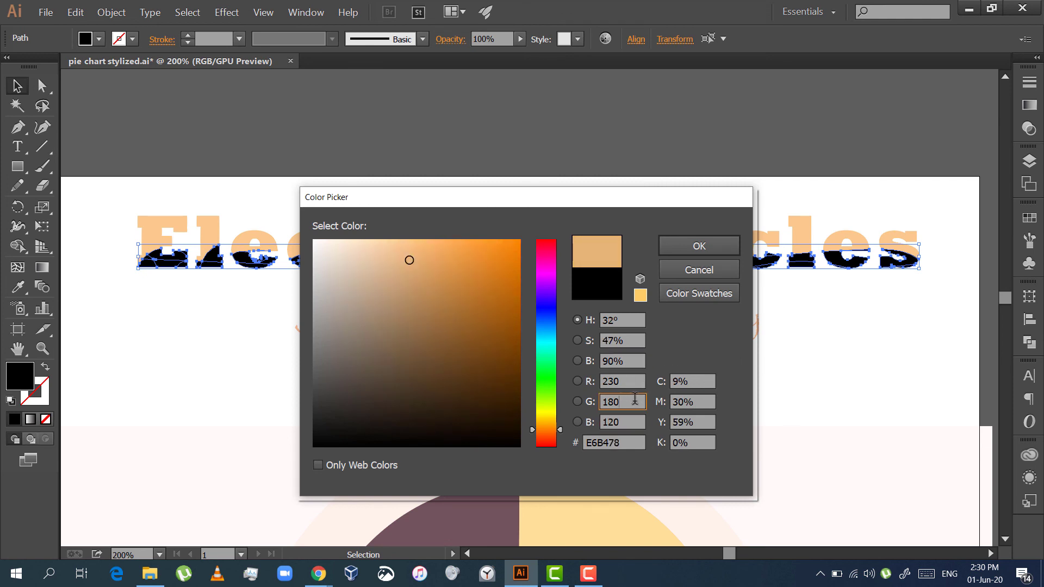
key(BackSpace)
key(BackSpace)
text(5)
click(633, 359)
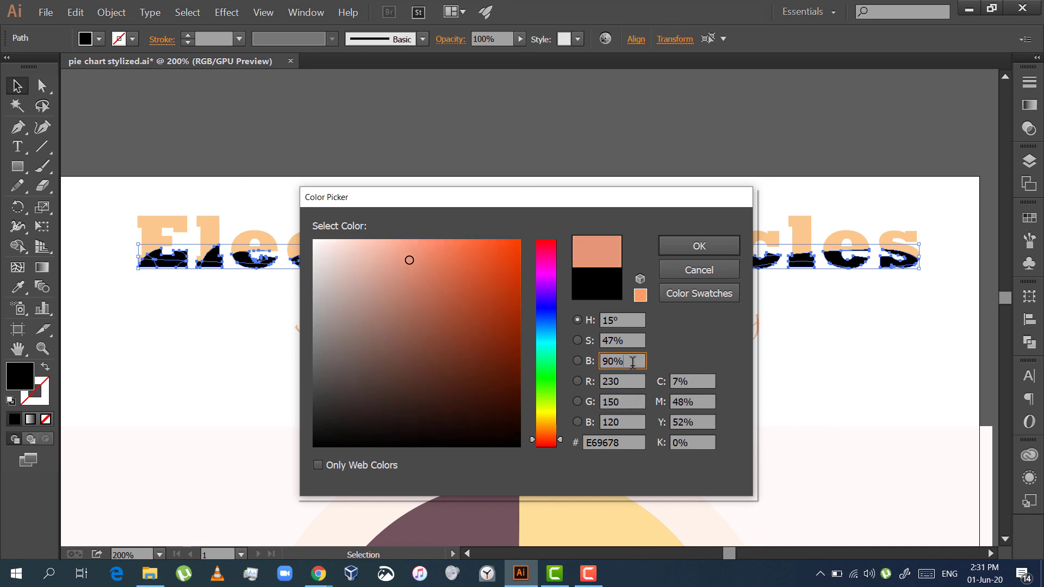
click(637, 402)
key(BackSpace)
key(BackSpace)
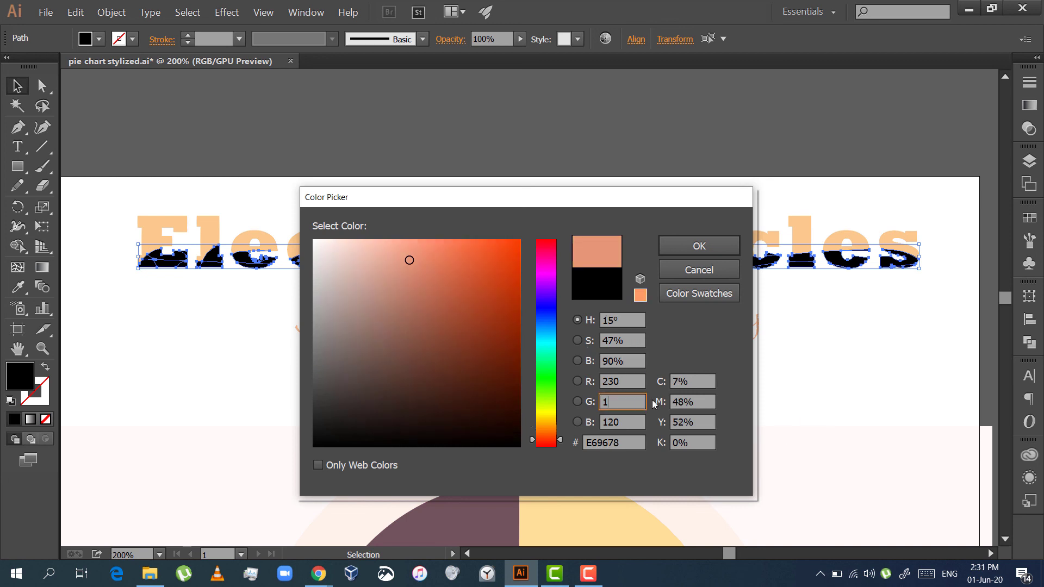
text(70)
click(635, 383)
Pick a slightly more saturated orange of the same hue and apply it to the lower letter pieces
click(423, 260)
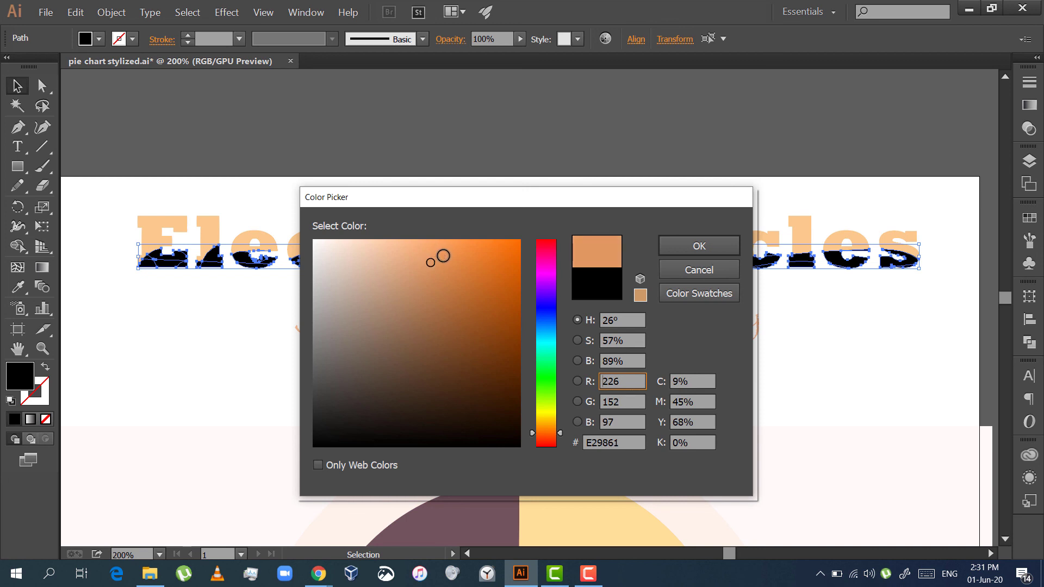
click(442, 257)
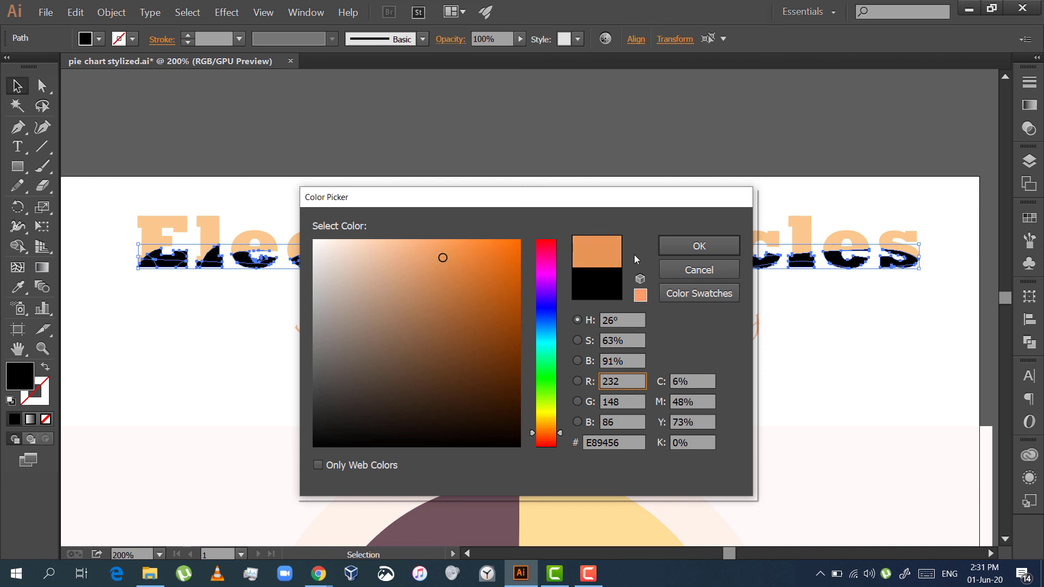
click(432, 260)
click(685, 248)
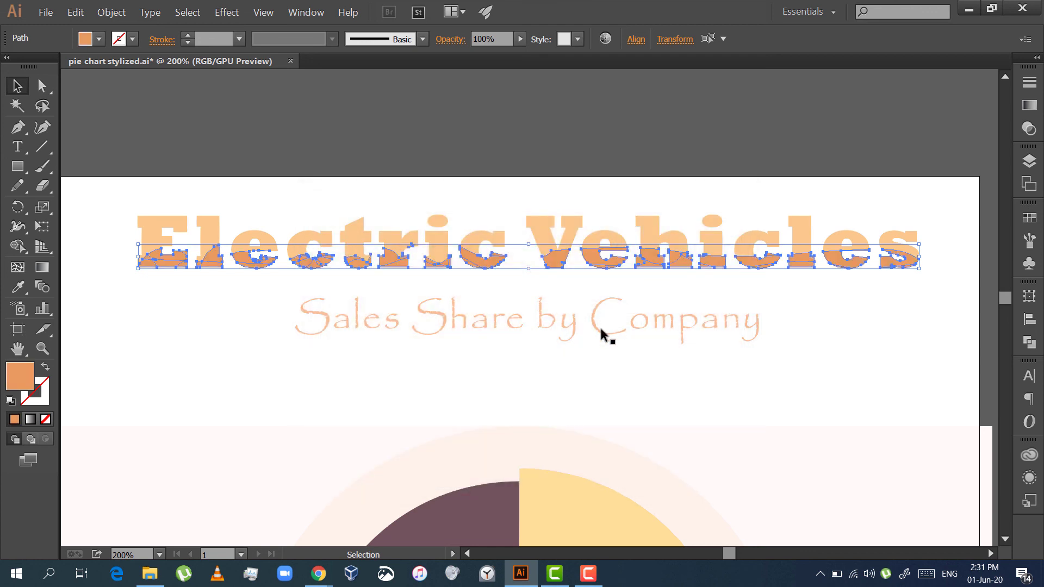
click(749, 378)
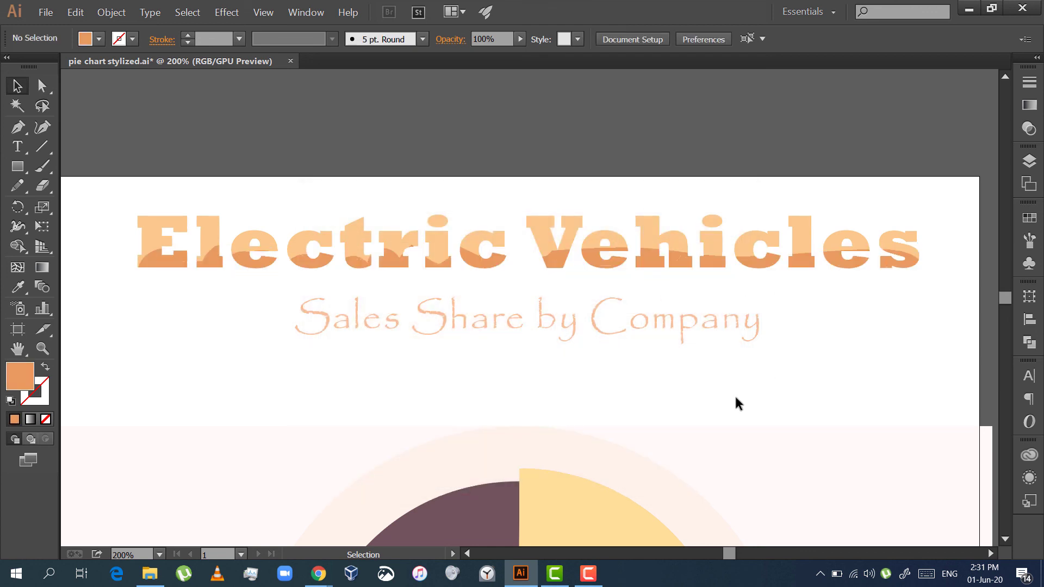
Move the pale pink background rectangle up until it covers the whole artboard, including the area behind the title
key(ctrl+0)
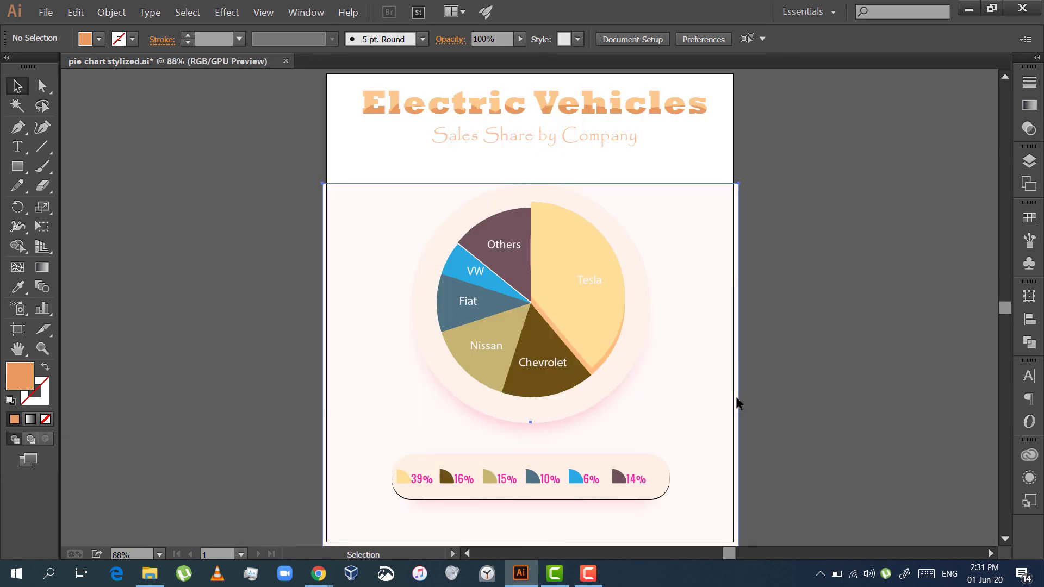
click(733, 400)
key(shift+Up)
key(shift+Up)
key(shift+Up)
key(shift+Up)
key(shift+Up)
key(shift+Up)
key(shift+Up)
key(shift+Up)
key(shift+Up)
key(shift+Up)
key(shift+Up)
key(shift+Up)
key(shift+Up)
key(shift+Up)
key(shift+Up)
key(shift+Up)
key(shift+Up)
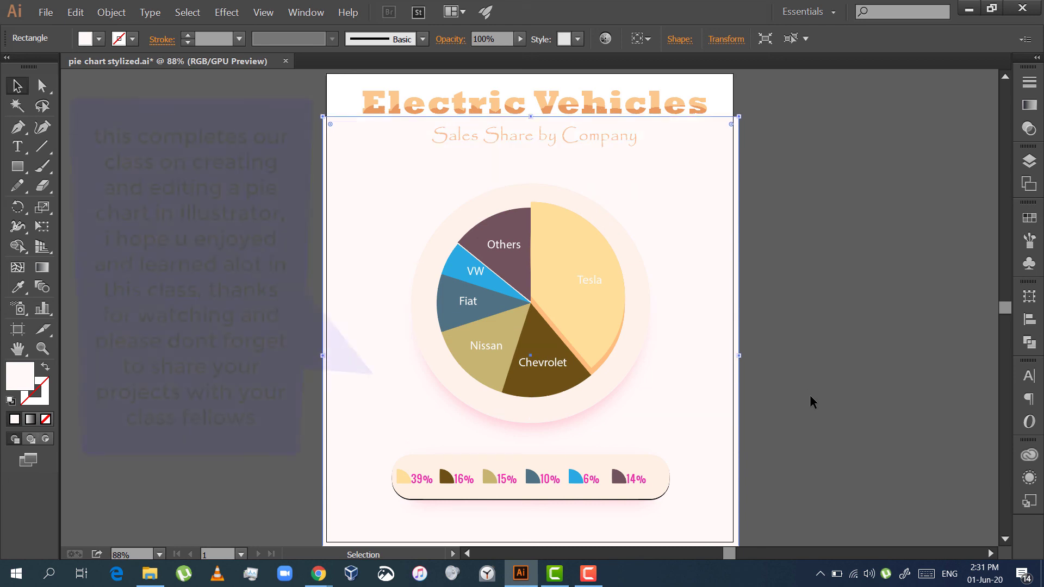
key(shift+Up)
key(shift+Up)
key(shift+Up)
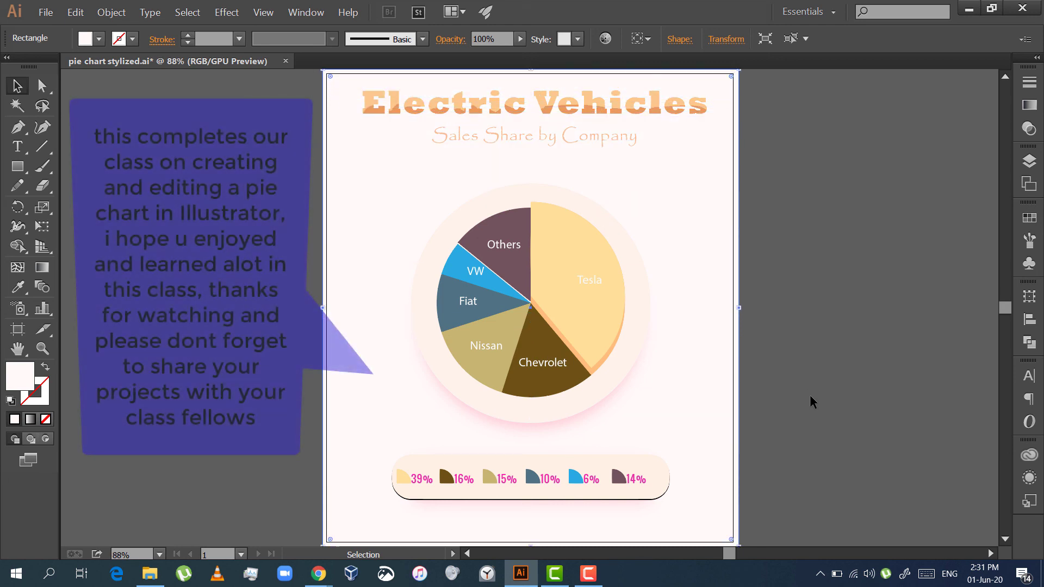